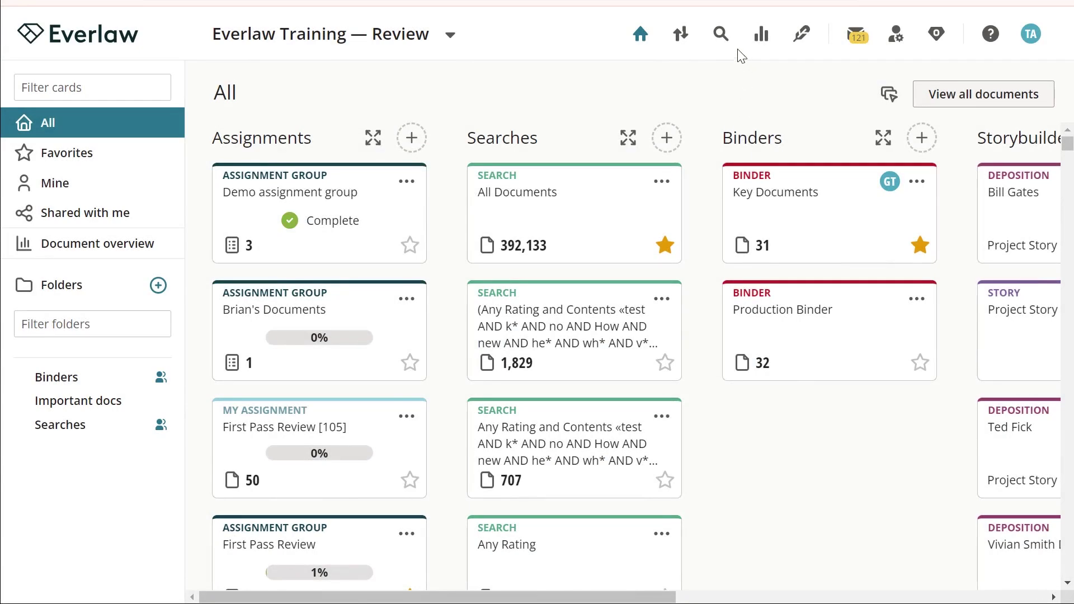
# Open the document search builder from the project home dashboard
pyautogui.click(725, 42)
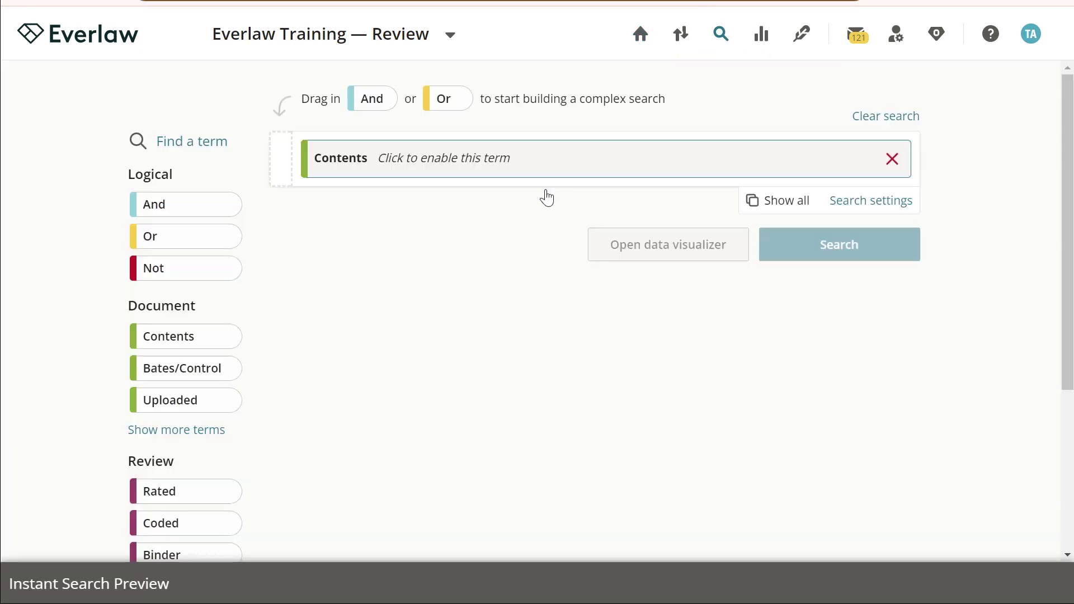
# Search Contents for fraud, previewing 3,425 matching documents
pyautogui.click(499, 167)
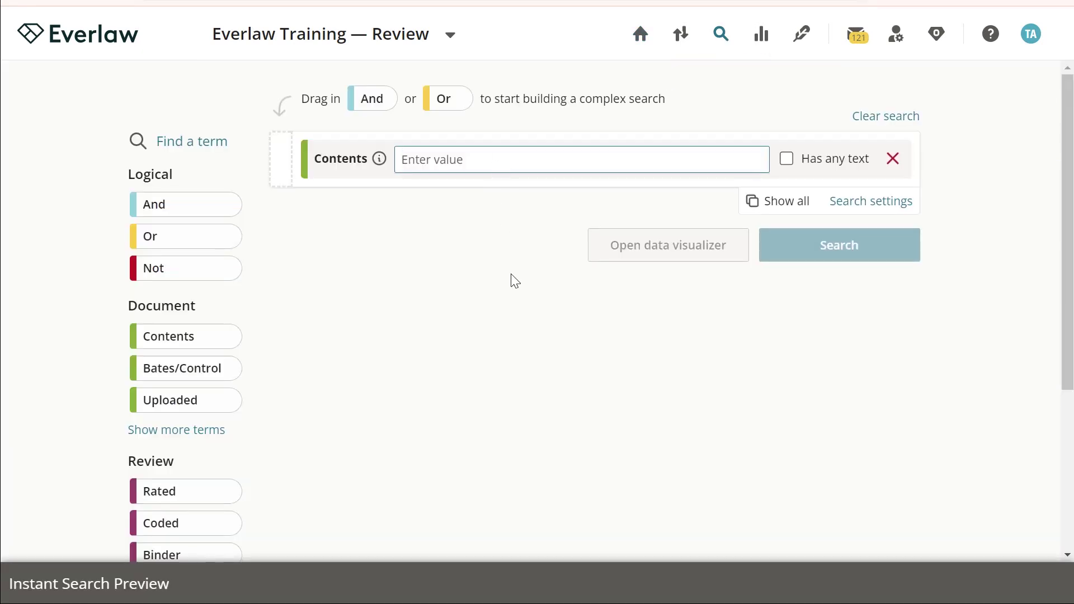
pyautogui.write('fraud')
pyautogui.press('Return')
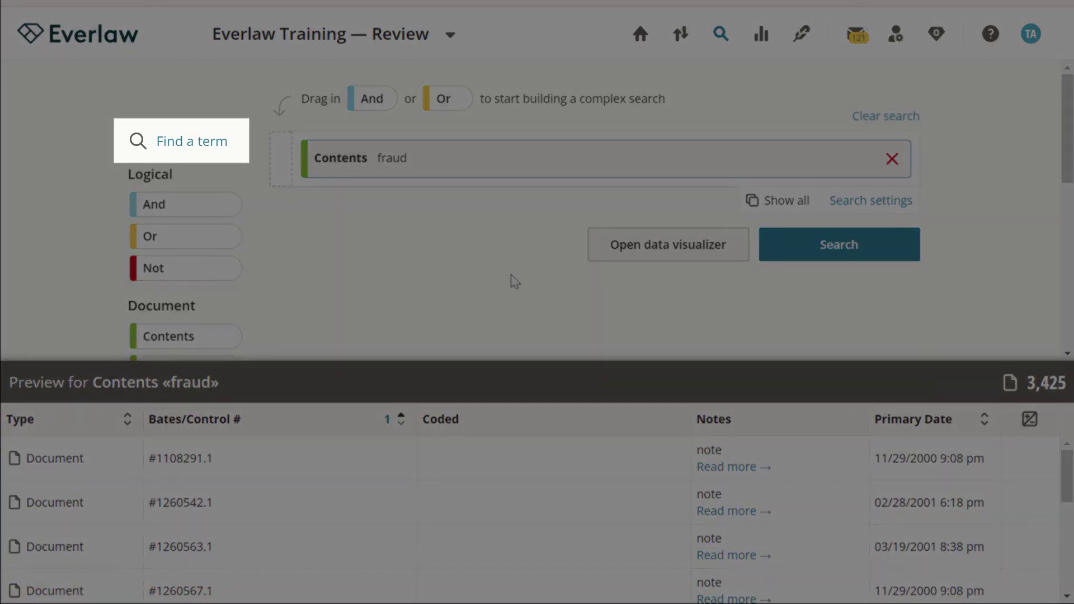
# Clear the fraud search and add the File Path term found via the term finder
pyautogui.click(915, 118)
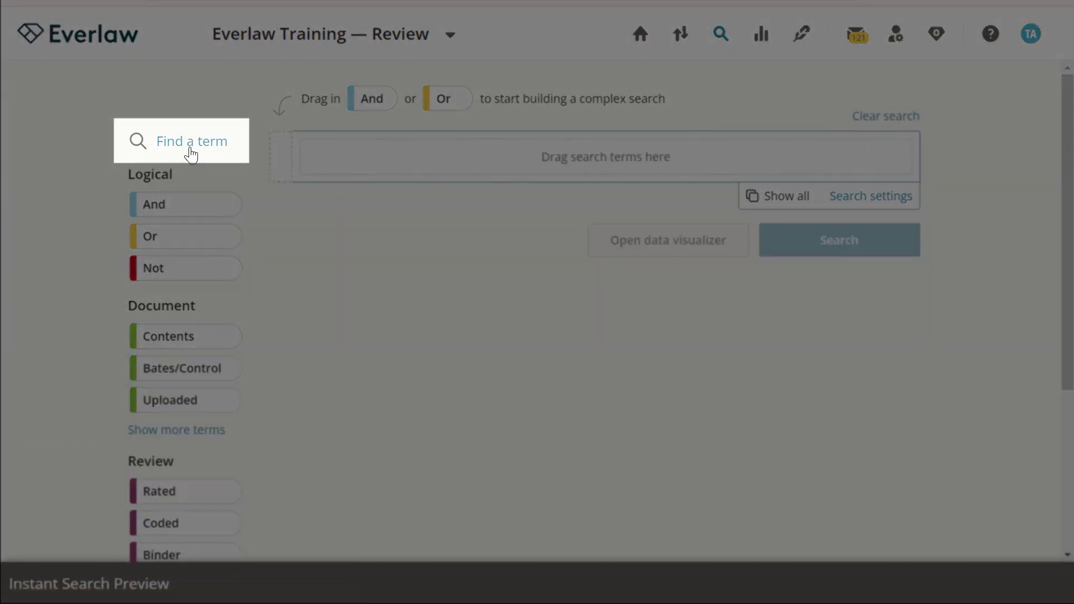
pyautogui.click(190, 154)
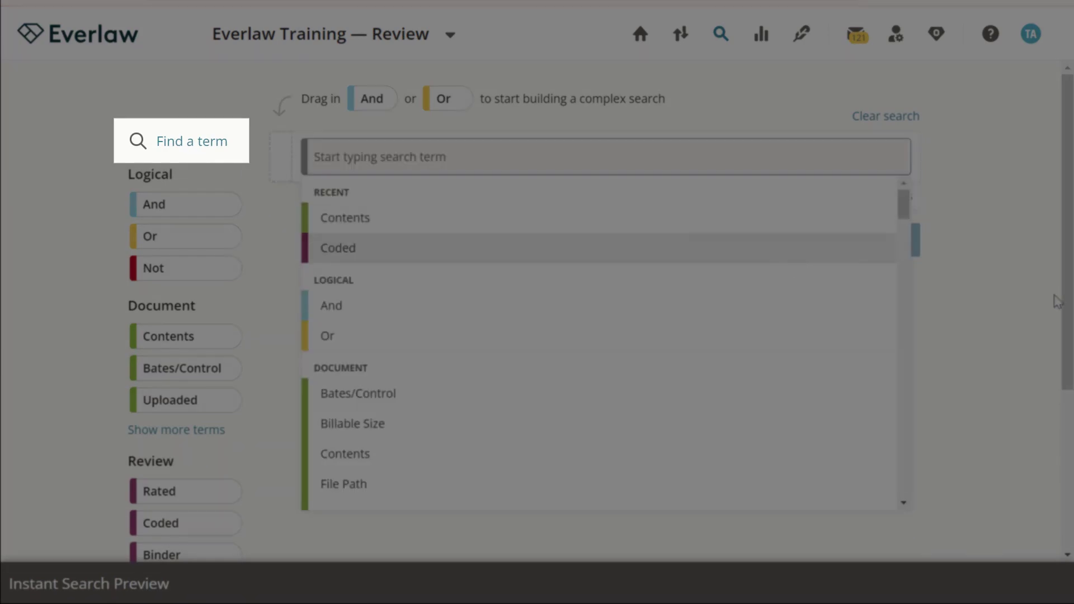
pyautogui.write('file')
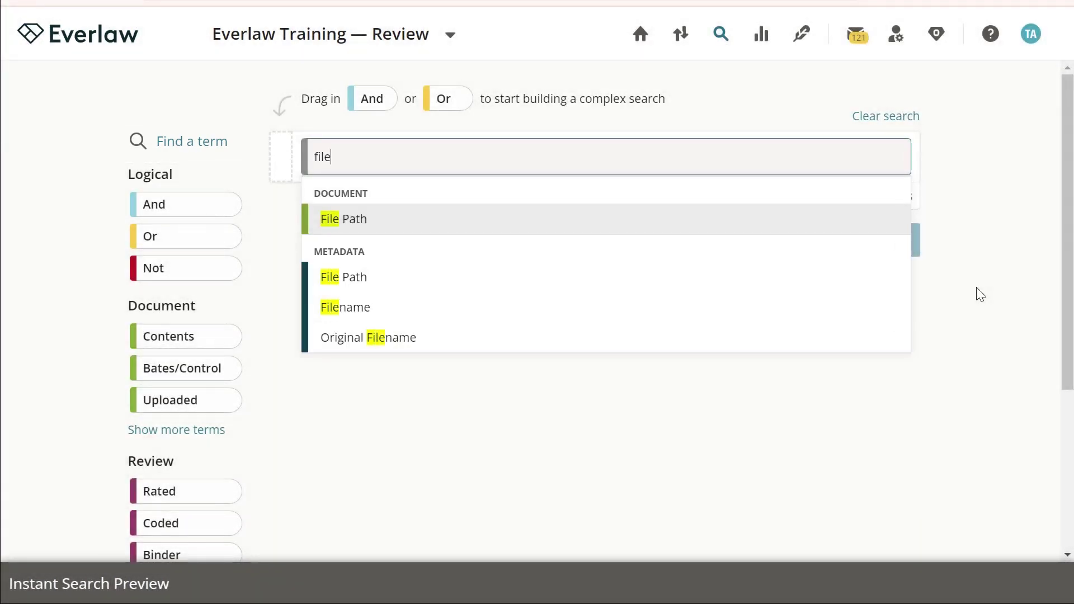
pyautogui.click(879, 229)
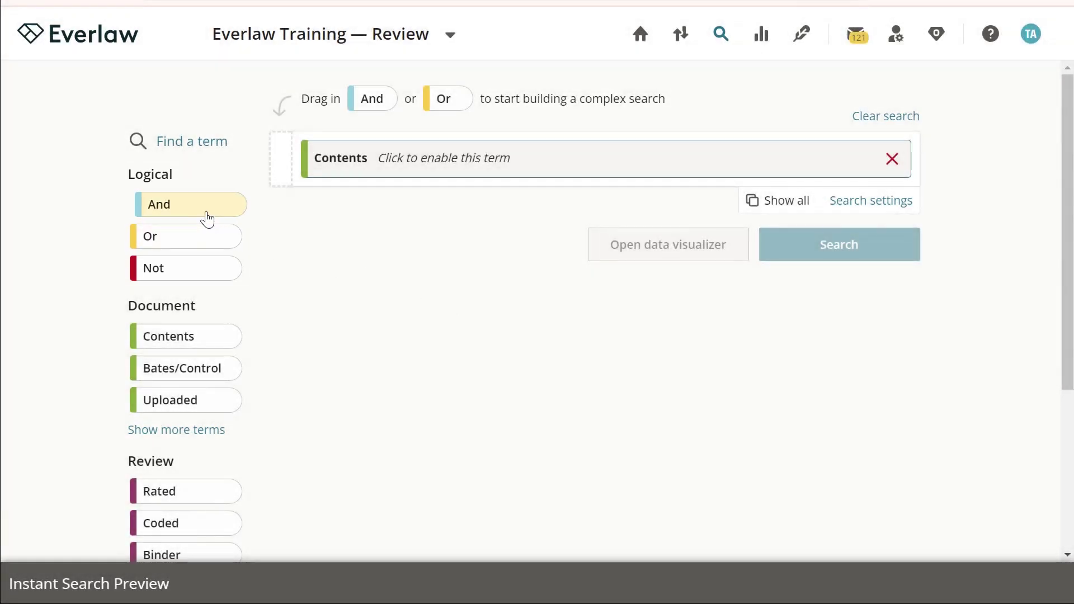
# Wrap a "New York" Contents term in an And group with a nested Or group
pyautogui.moveTo(205, 210); pyautogui.dragTo(285, 184)
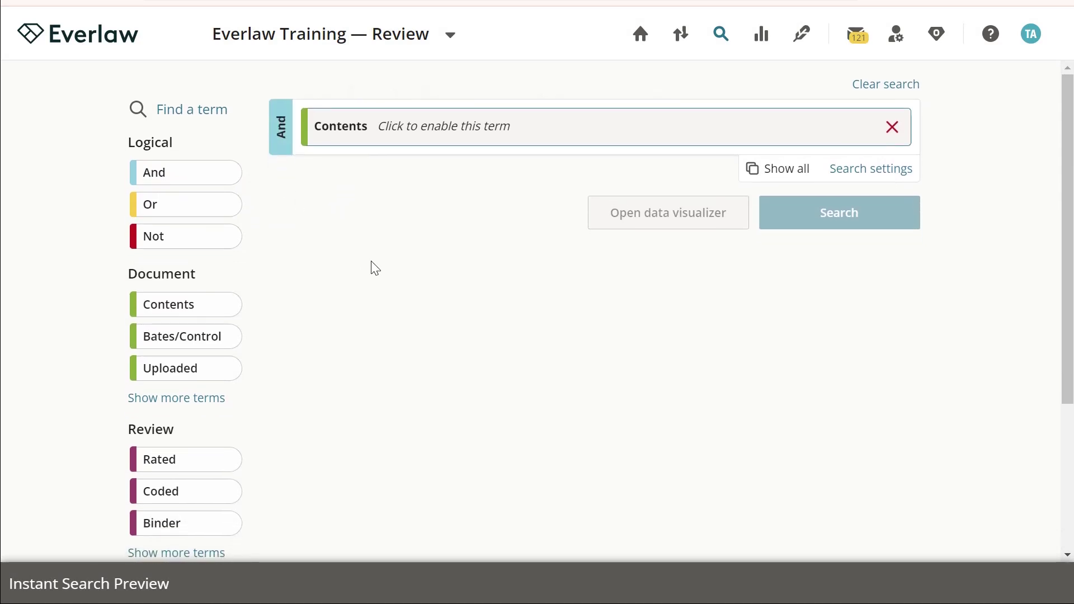
pyautogui.click(424, 137)
pyautogui.write('"New York"')
pyautogui.press('Return')
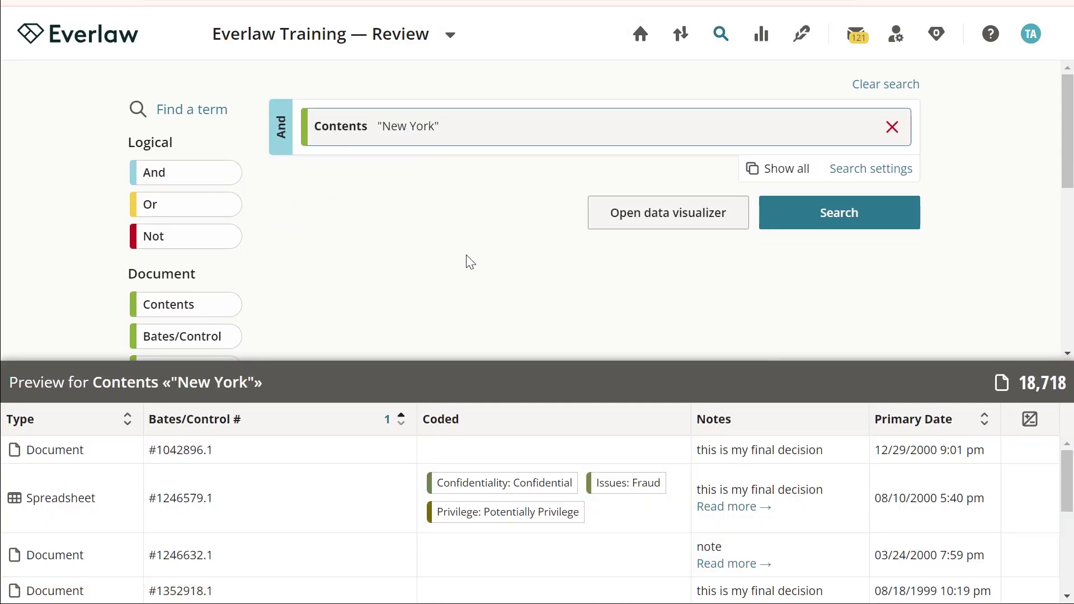
pyautogui.moveTo(216, 204); pyautogui.dragTo(347, 159)
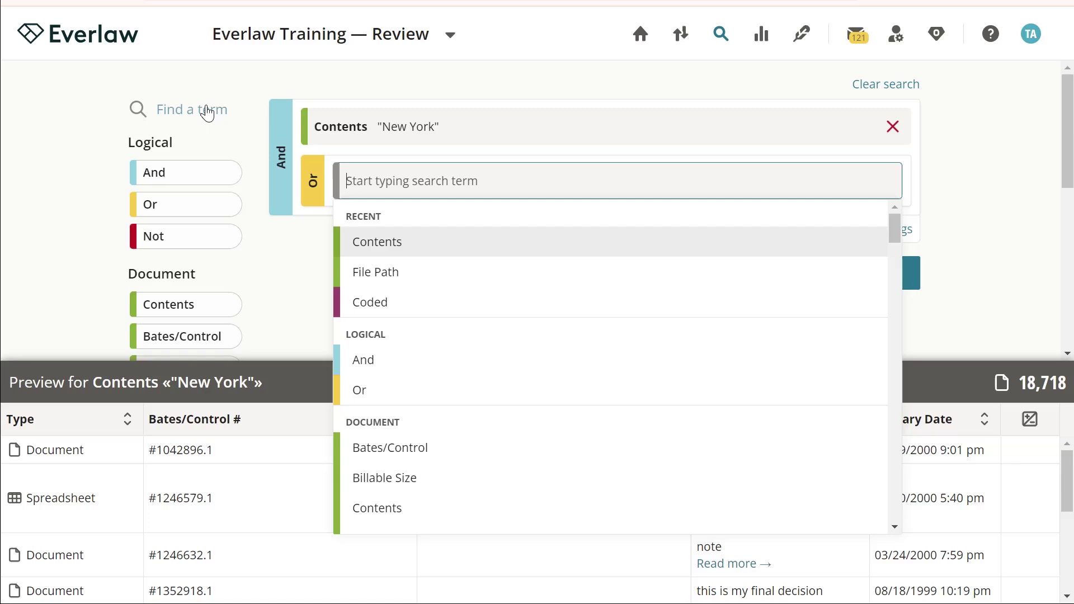
pyautogui.write('typ')
# Add Type Email and Type Spreadsheet to the Or group, previewing 7,873 documents
pyautogui.press('Return')
pyautogui.write('e')
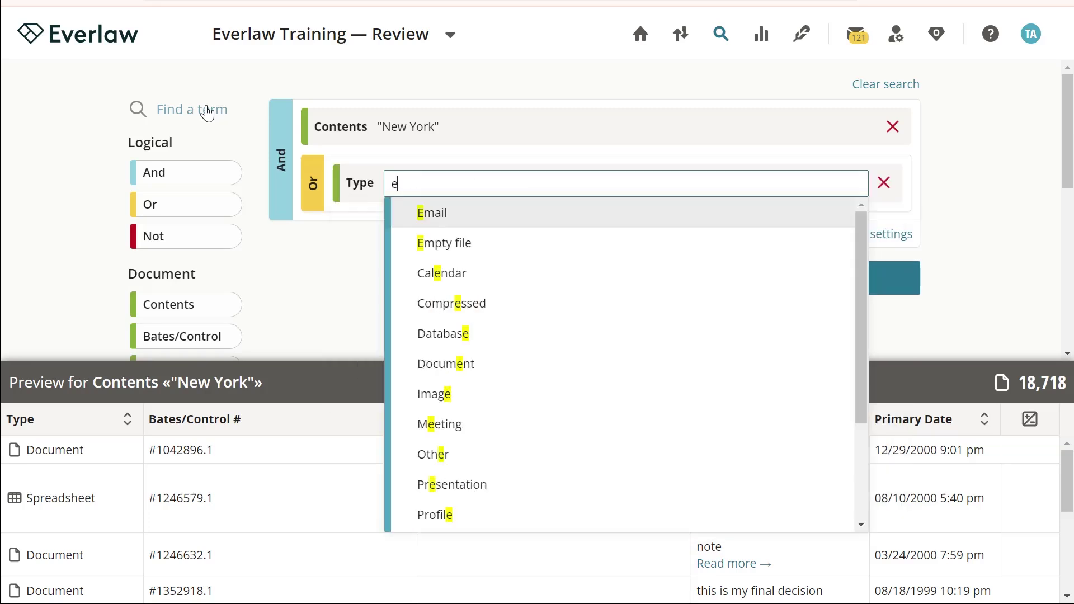
pyautogui.write('mail')
pyautogui.press('Return')
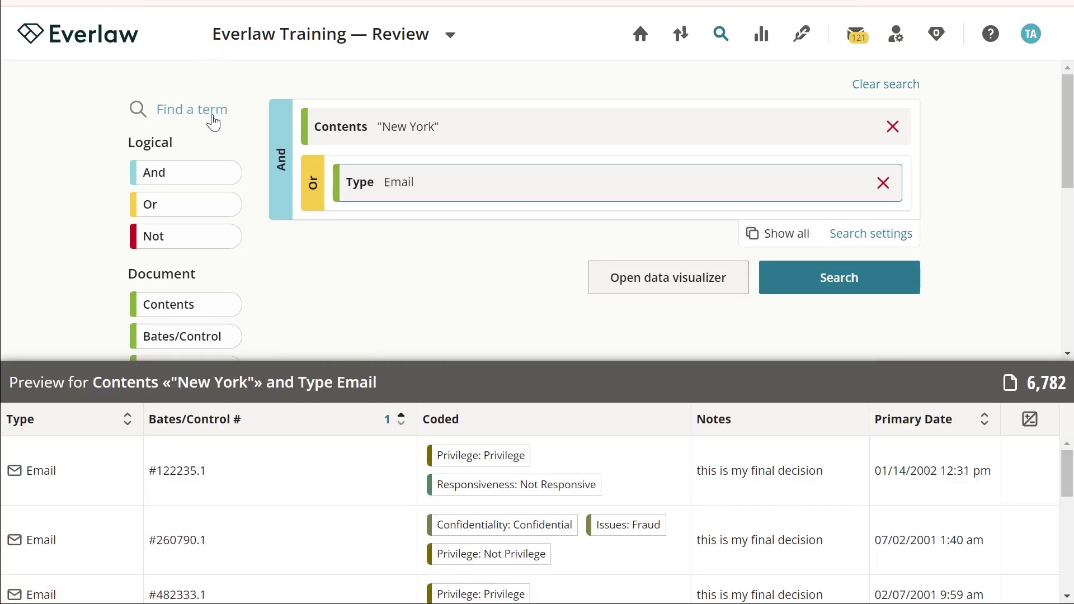
pyautogui.write('type')
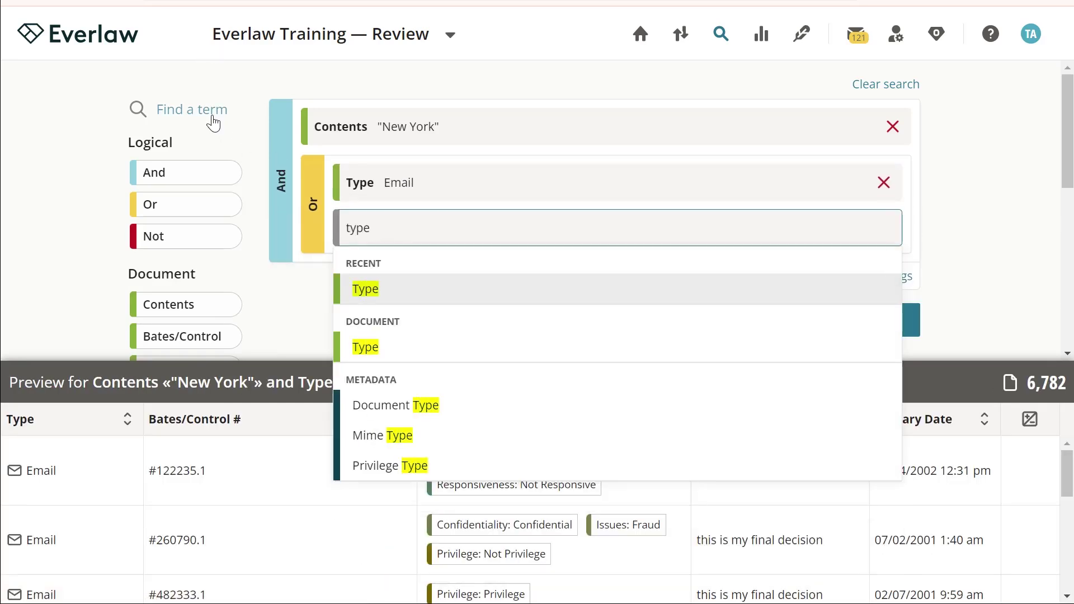
pyautogui.press('Return')
pyautogui.write('spre')
pyautogui.press('Return')
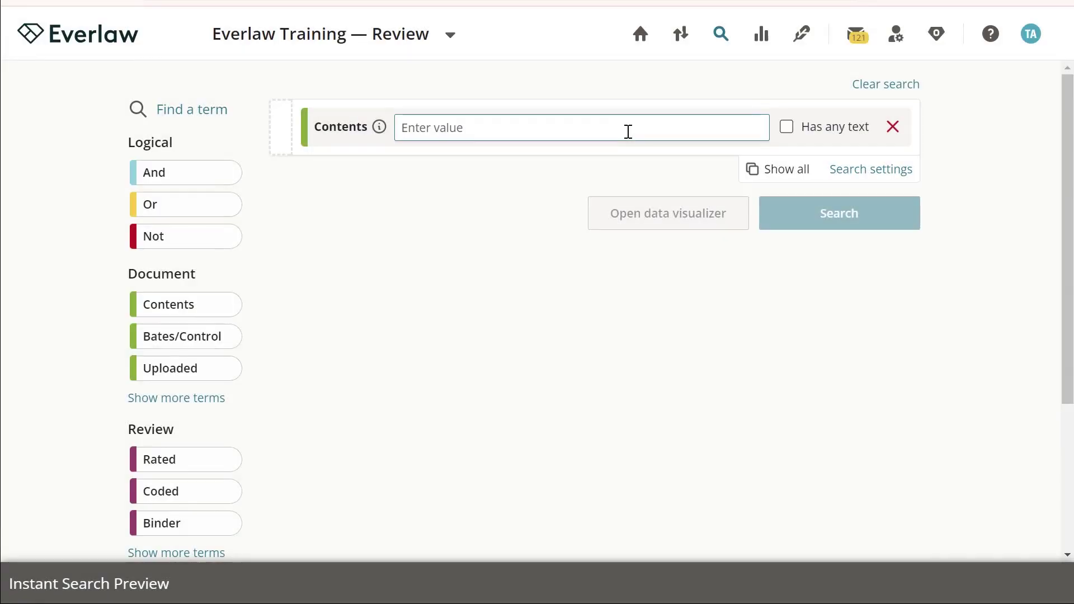
# Search Contents for the phrase "board meeting" (1,013 results) and view the content search examples
pyautogui.click(627, 130)
pyautogui.write('"board mee')
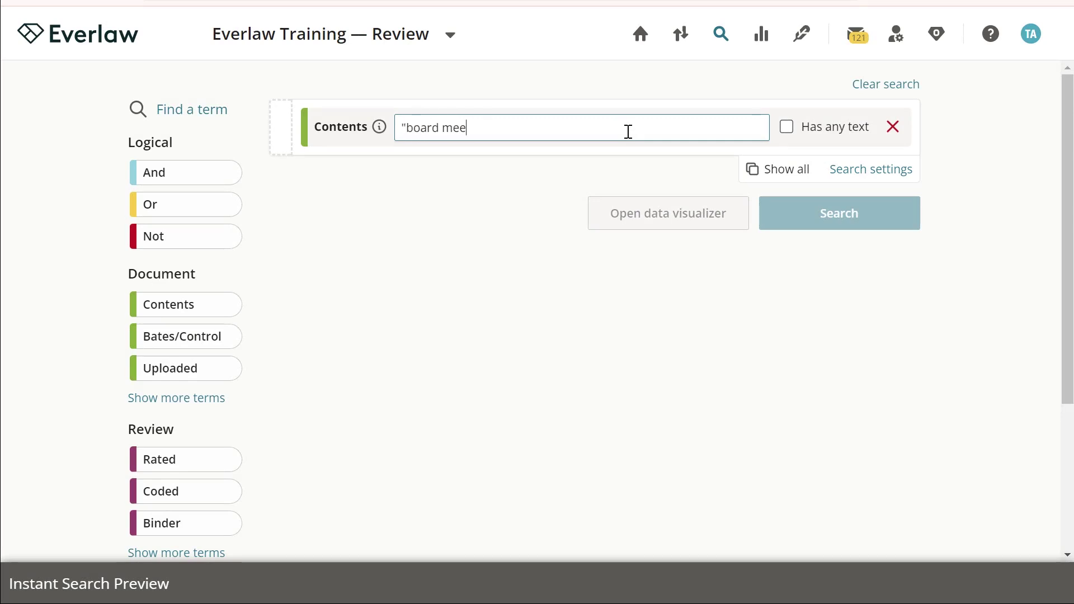
pyautogui.write('ting')
pyautogui.press('Return')
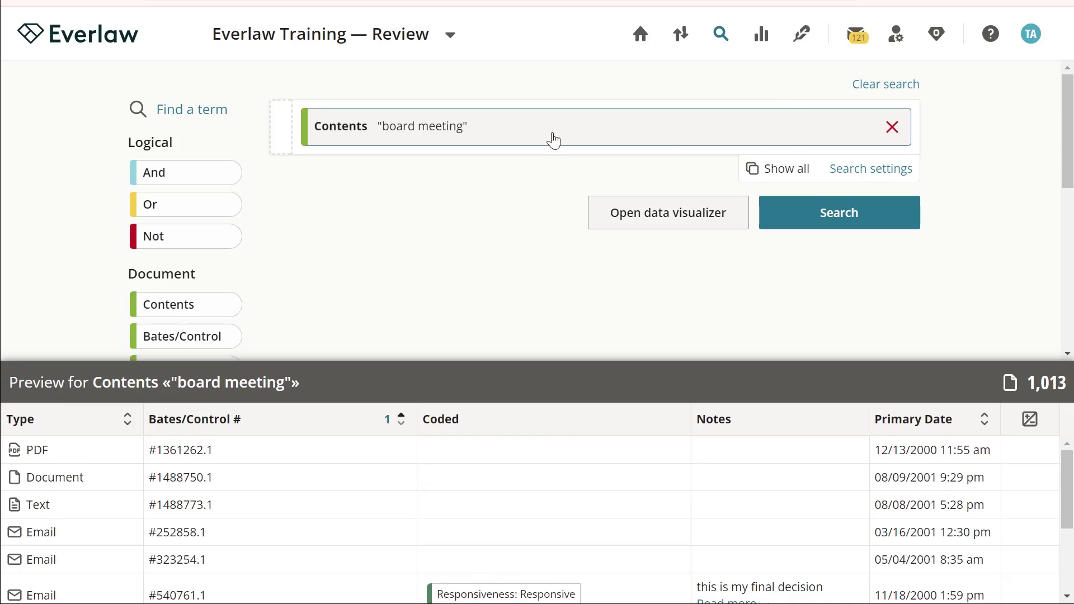
pyautogui.click(552, 137)
pyautogui.click(377, 128)
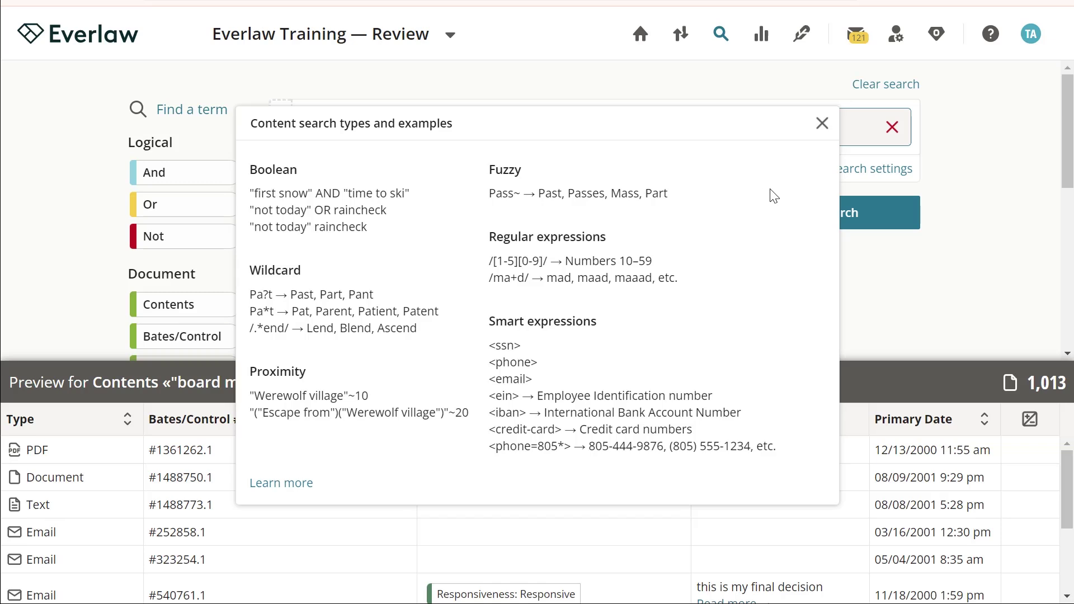
# Clear the query and search for Type Email documents, previewing 203,089 results
pyautogui.click(821, 124)
pyautogui.click(854, 85)
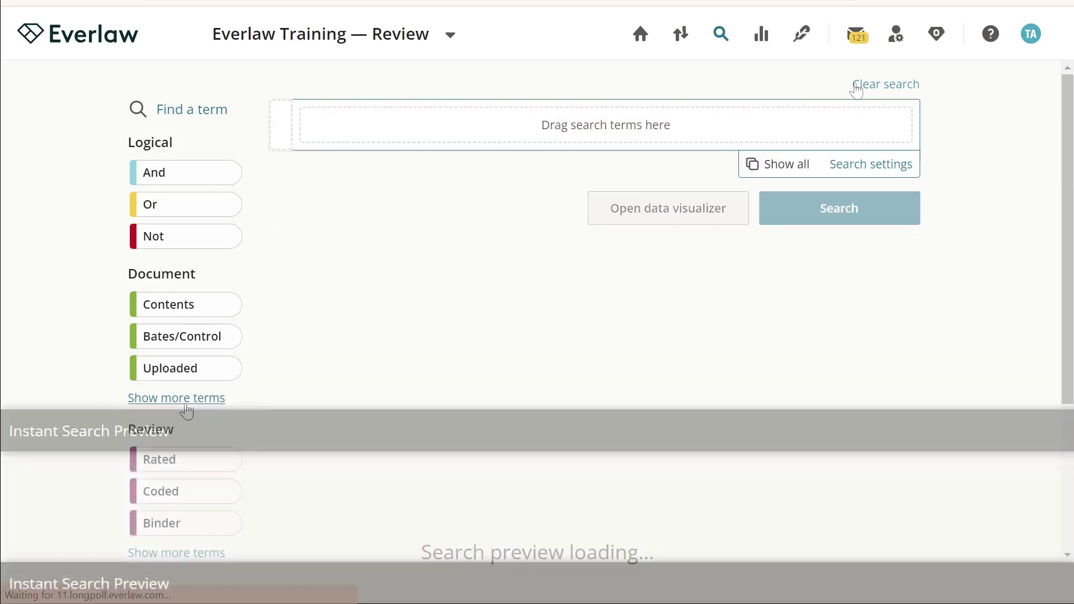
pyautogui.click(186, 399)
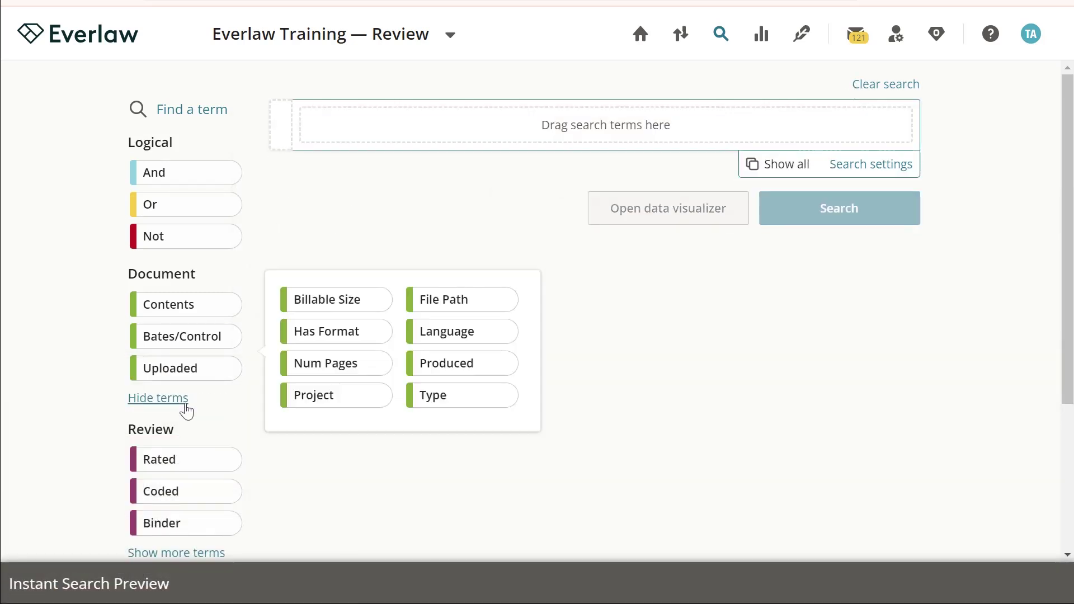
pyautogui.click(446, 410)
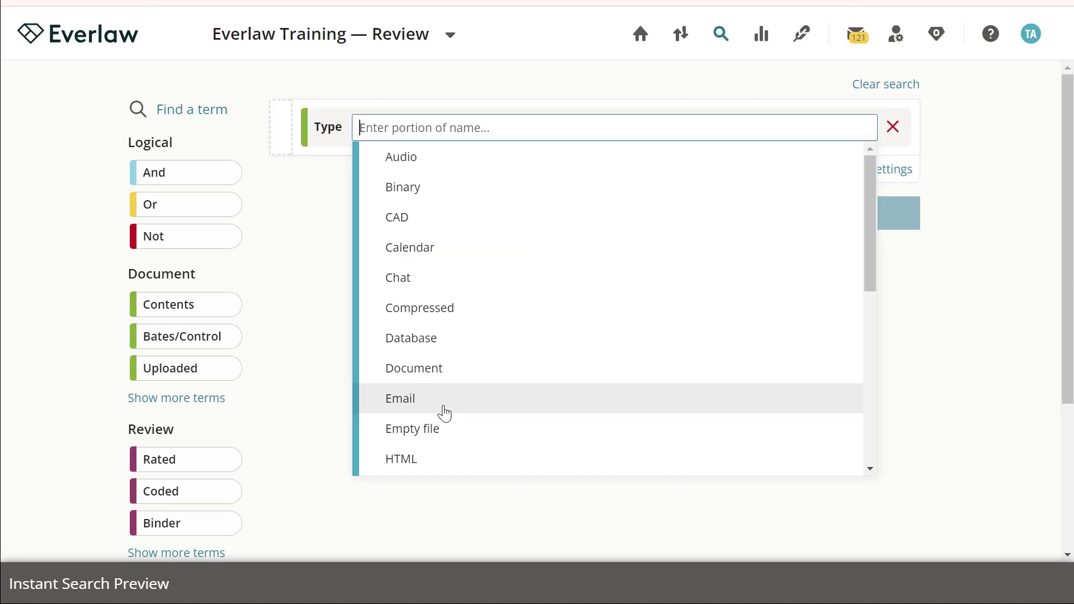
pyautogui.click(444, 413)
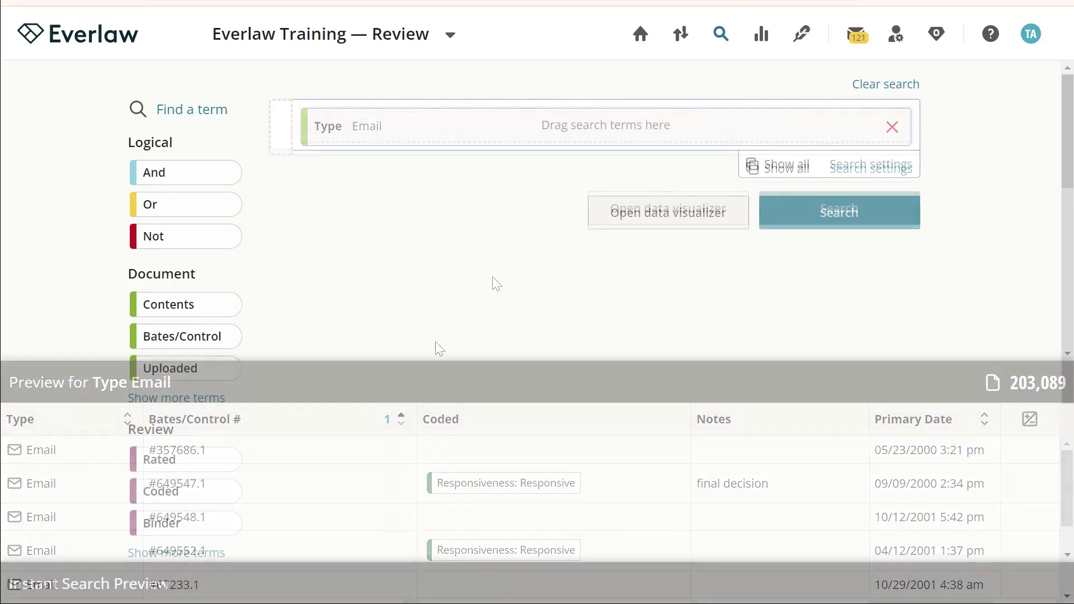
# Add a Coded term for Privilege codes applied by reviewer Ada Min
pyautogui.click(193, 501)
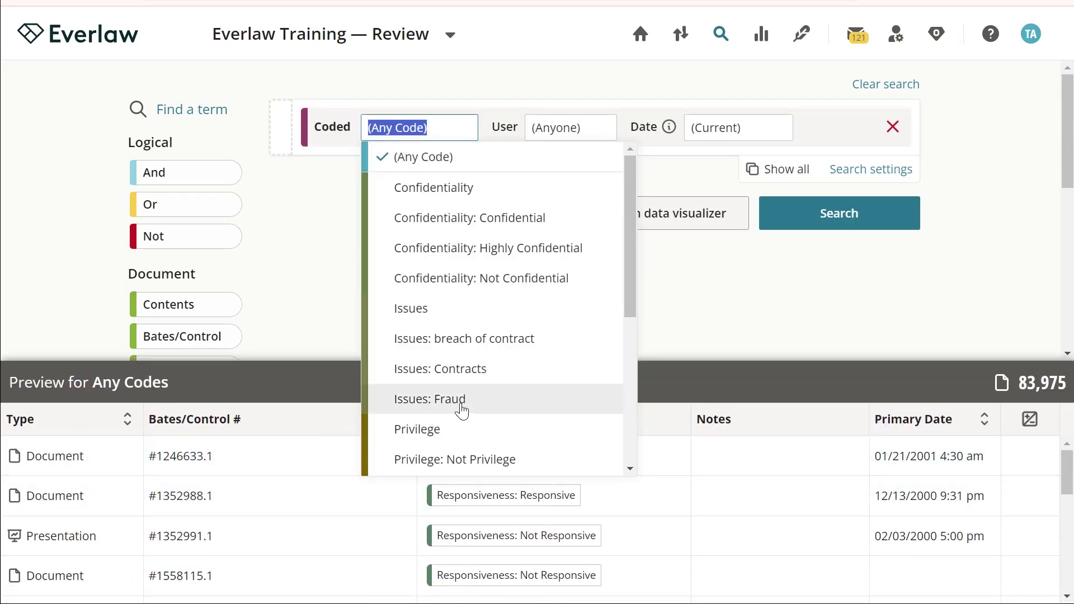
pyautogui.scroll(-2, 495, 406)
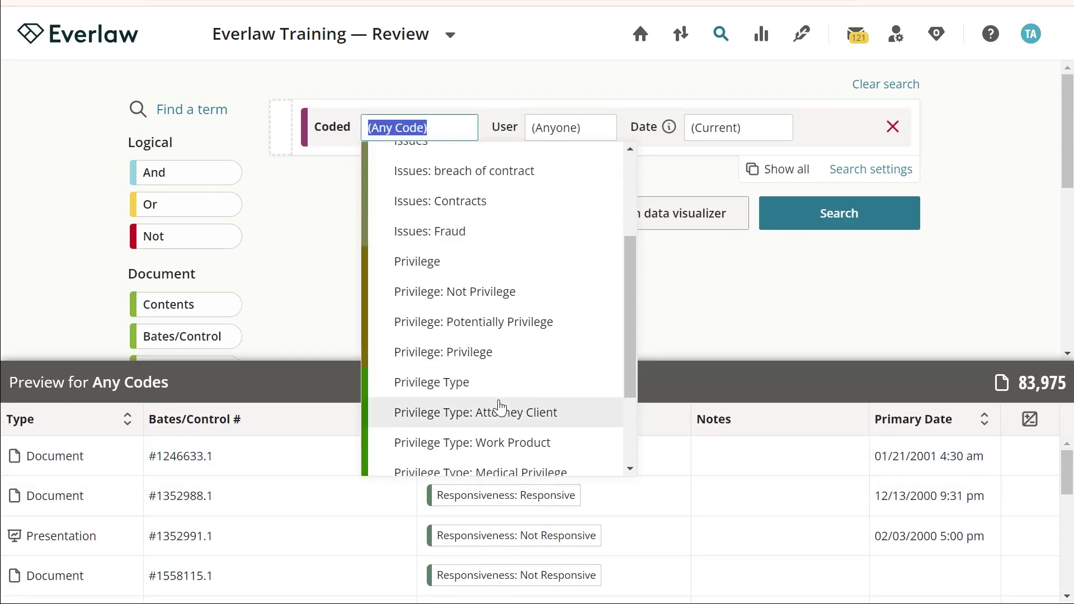
pyautogui.click(503, 265)
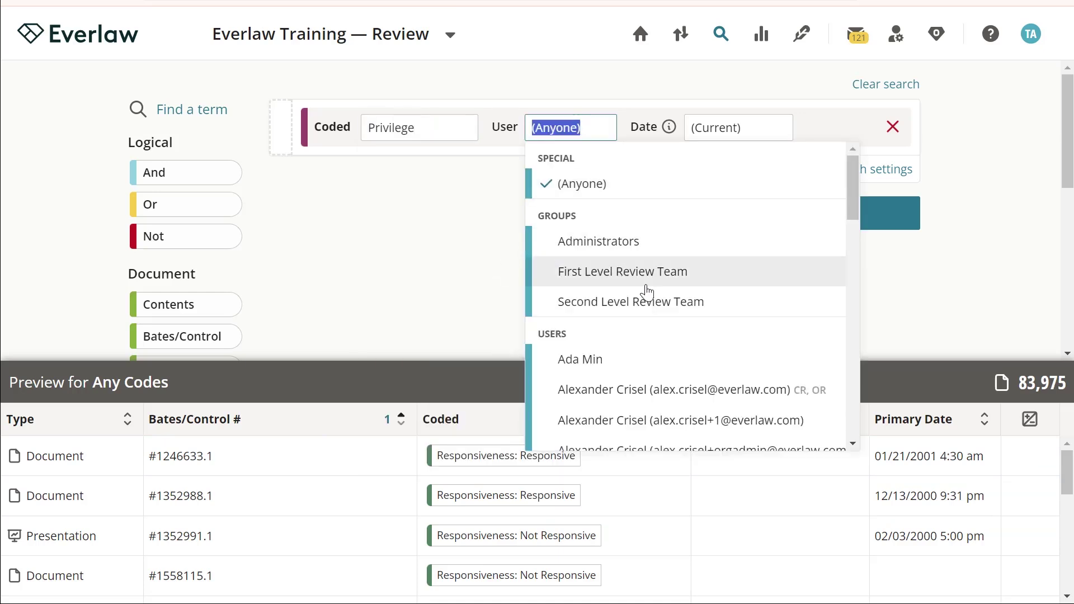
pyautogui.click(664, 358)
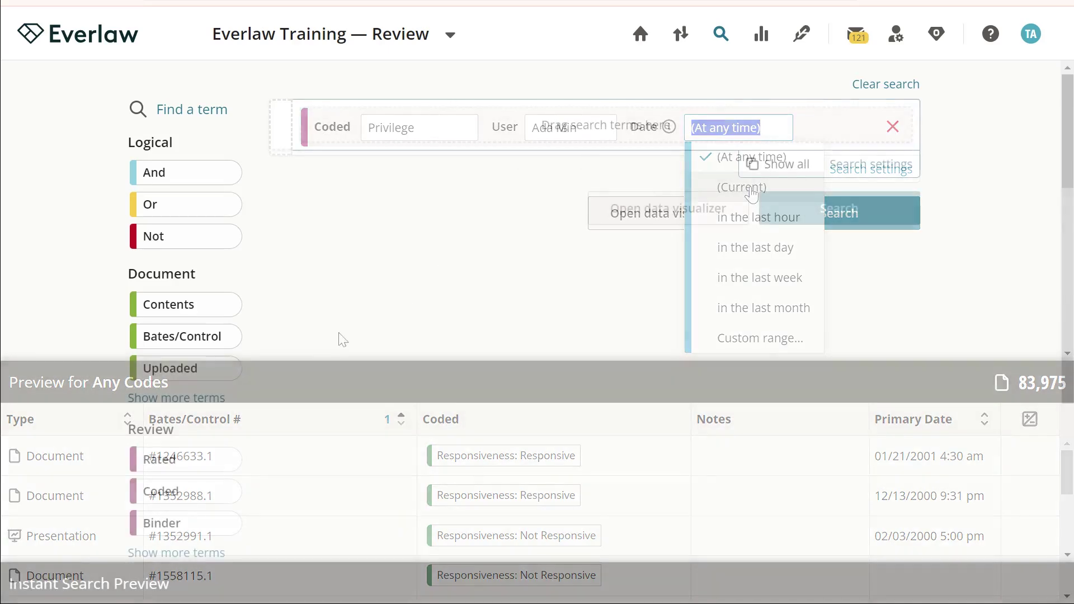
pyautogui.scroll(-4, 246, 391)
pyautogui.scroll(-1, 251, 391)
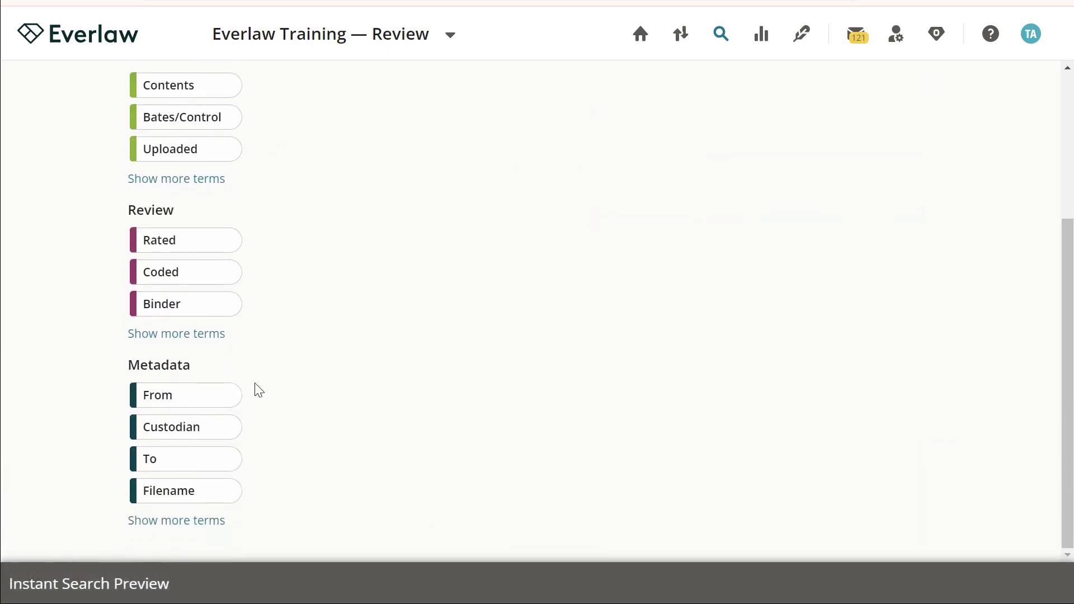
# Add the Parties smart term covering From, To, Cc and Bcc fields
pyautogui.click(213, 521)
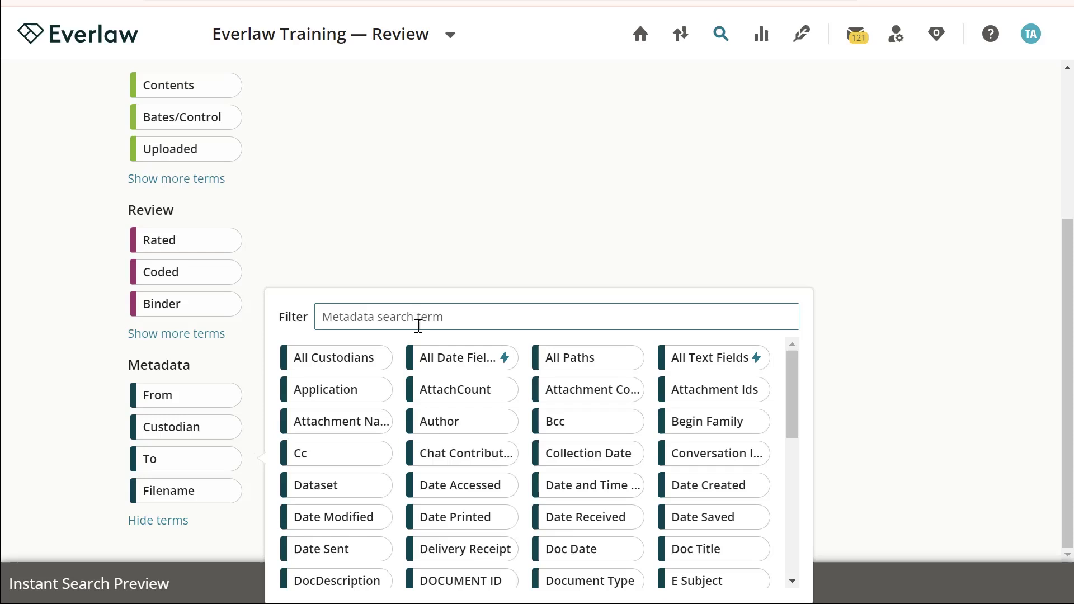
pyautogui.write('par')
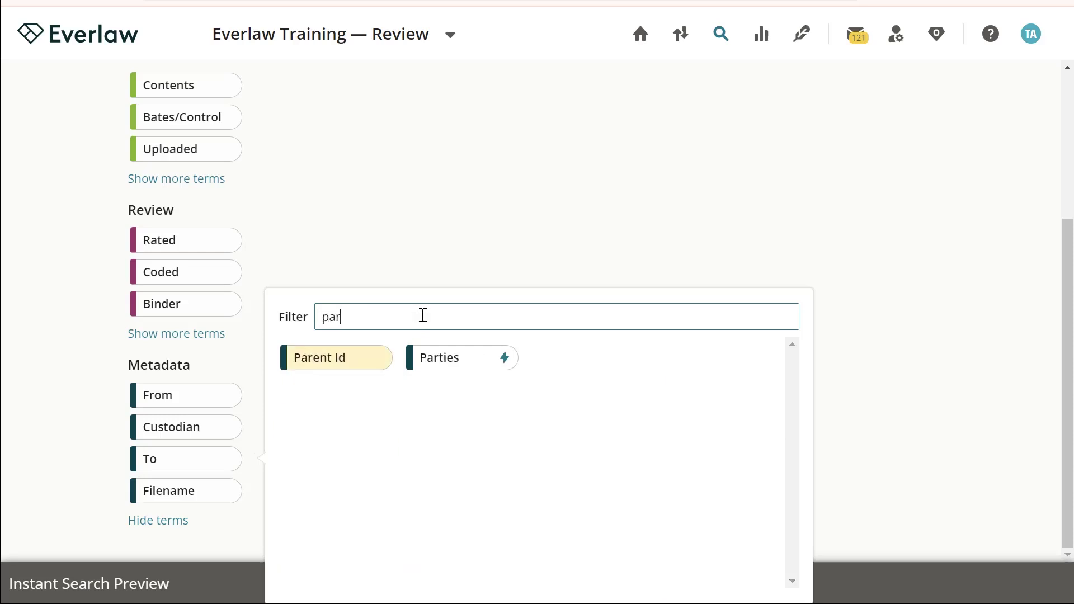
pyautogui.write('t')
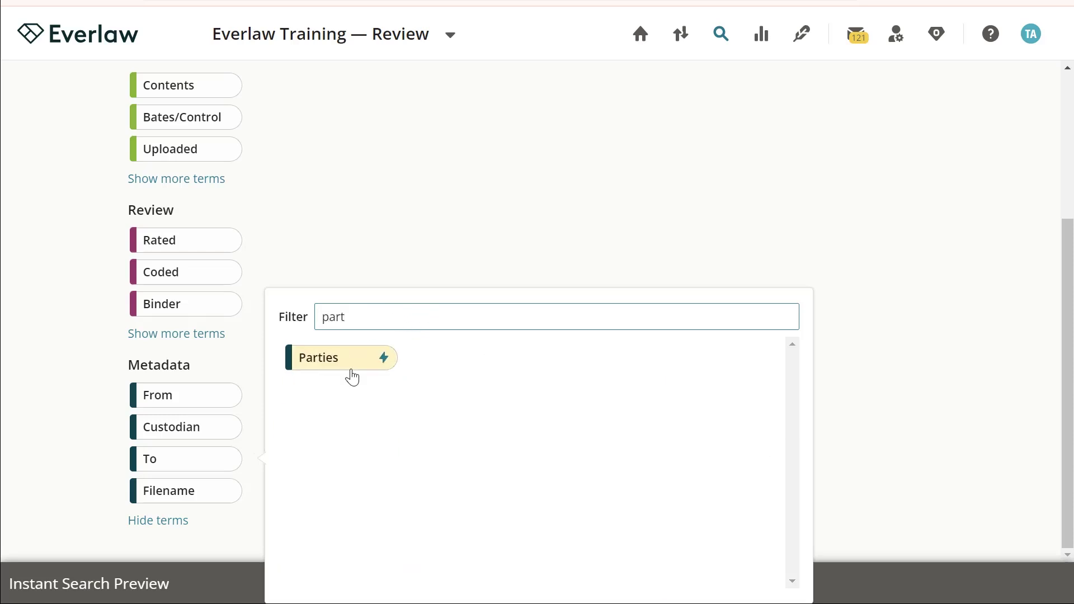
pyautogui.moveTo(340, 357)
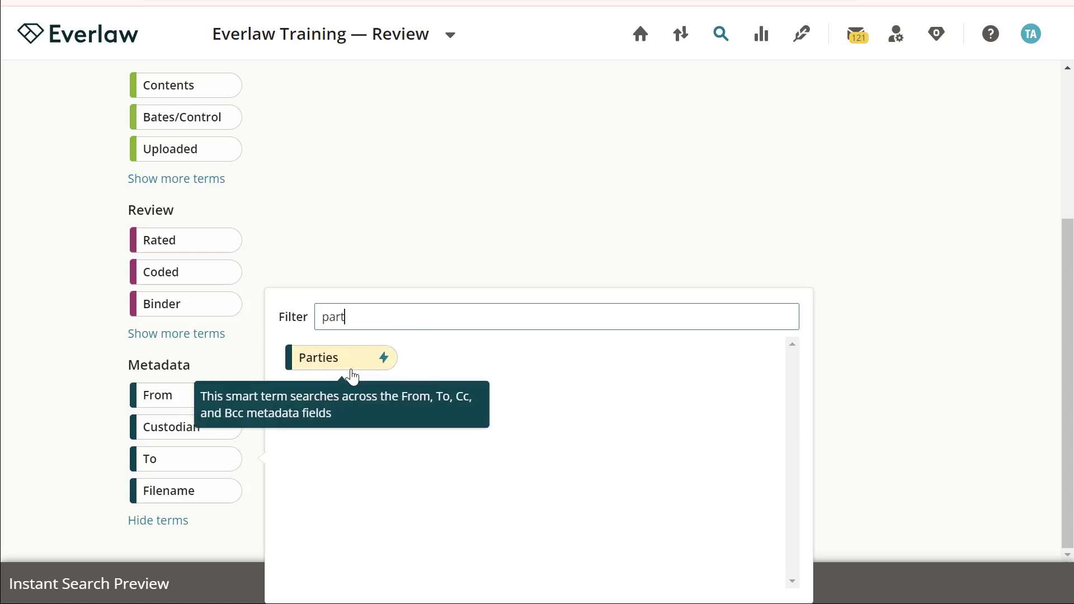
pyautogui.click(352, 375)
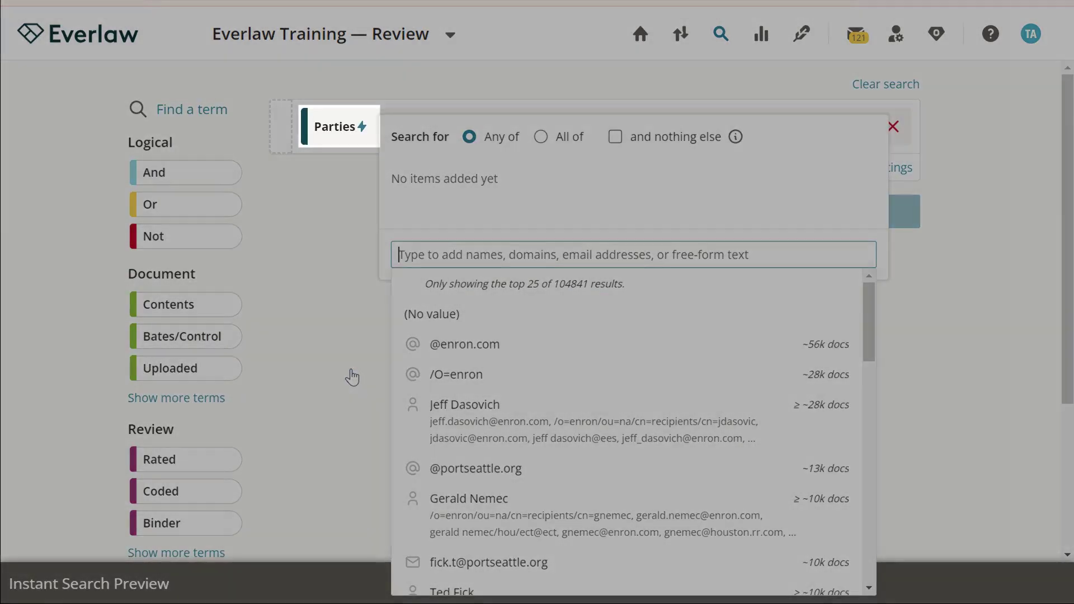
pyautogui.write('sus')
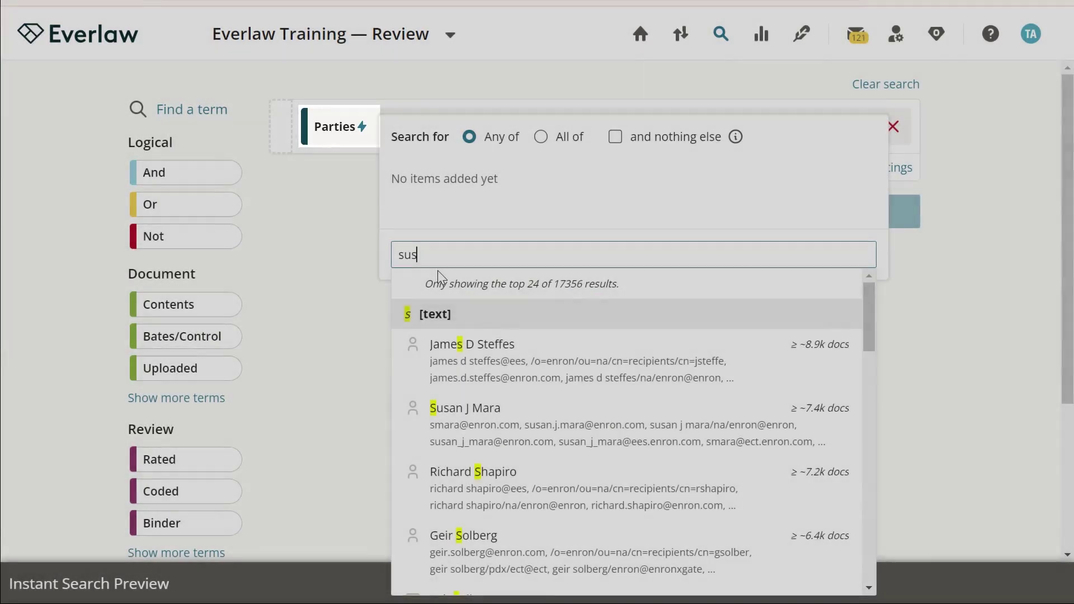
pyautogui.write('an')
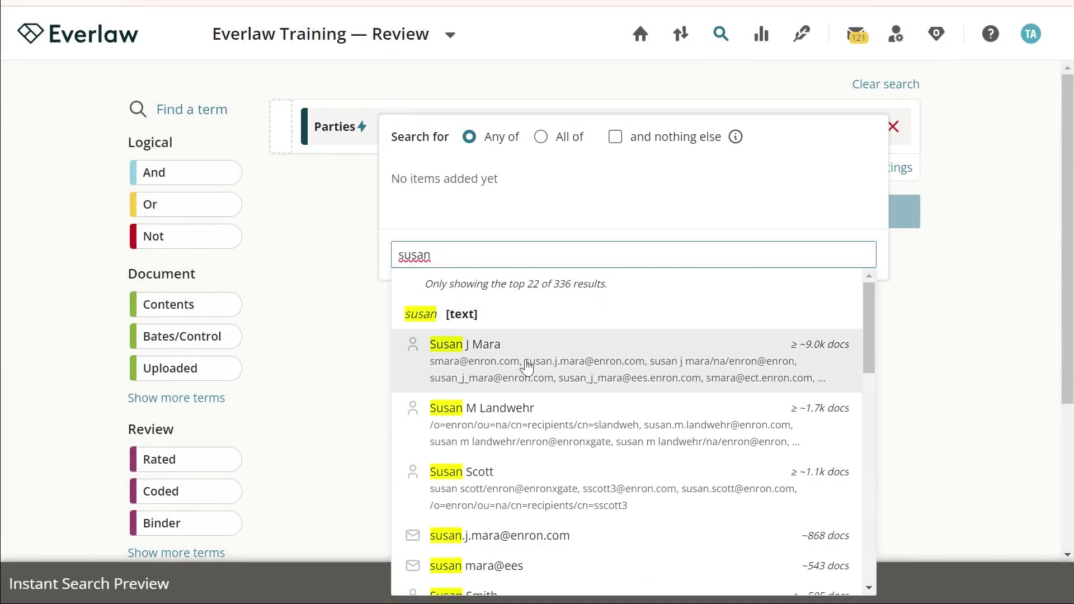
# Add Susan J Mara and then Jeff Dasovich as parties to the search
pyautogui.click(527, 366)
pyautogui.click(677, 211)
pyautogui.click(947, 294)
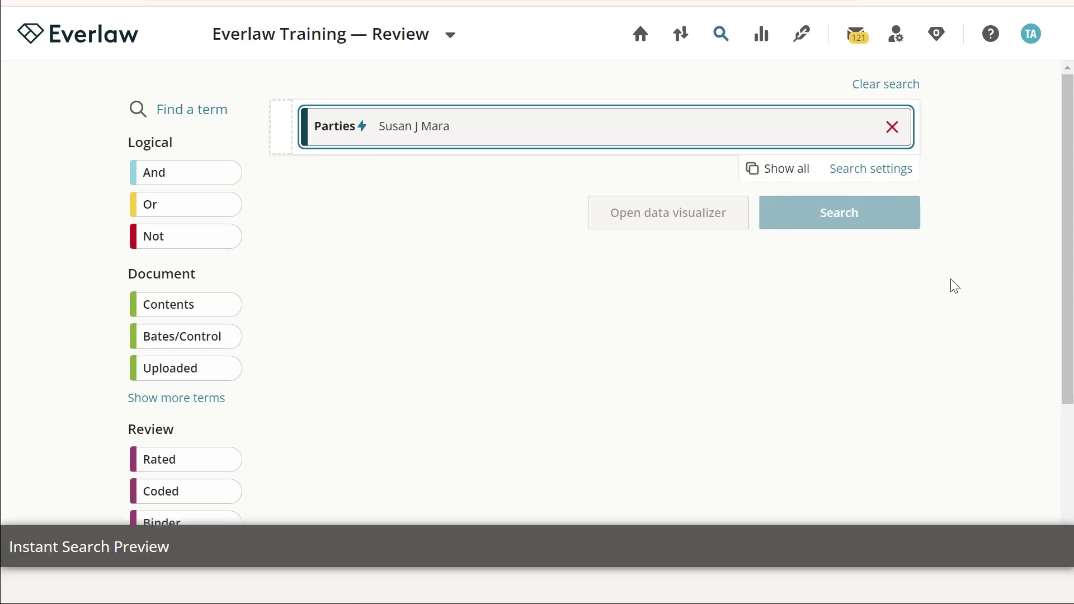
pyautogui.click(439, 140)
pyautogui.click(521, 249)
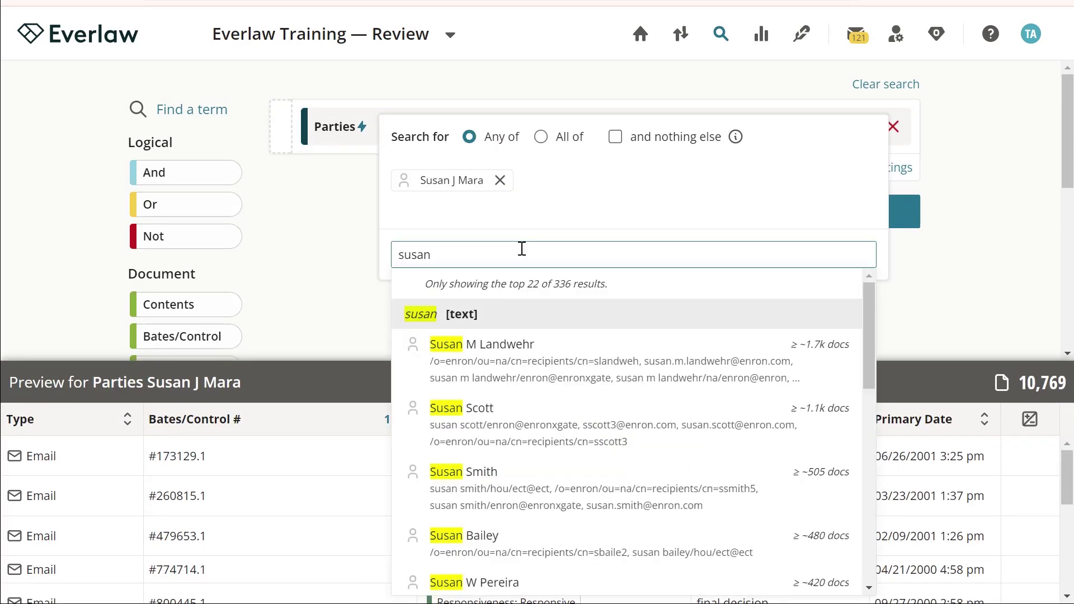
pyautogui.write('jeff')
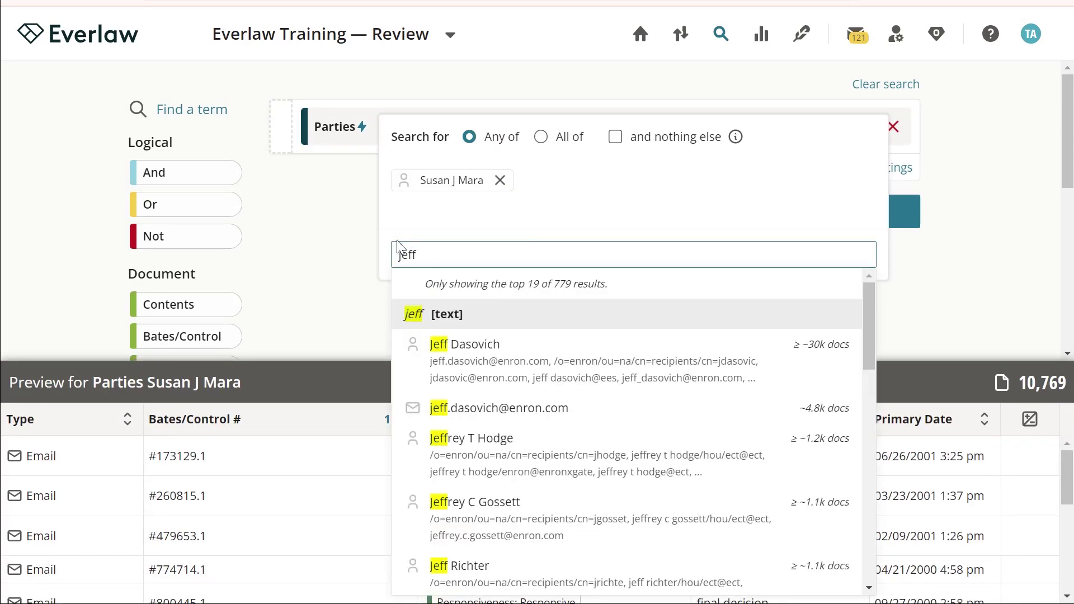
pyautogui.click(520, 346)
# Require all of these parties and nothing else, previewing 314 documents
pyautogui.click(542, 137)
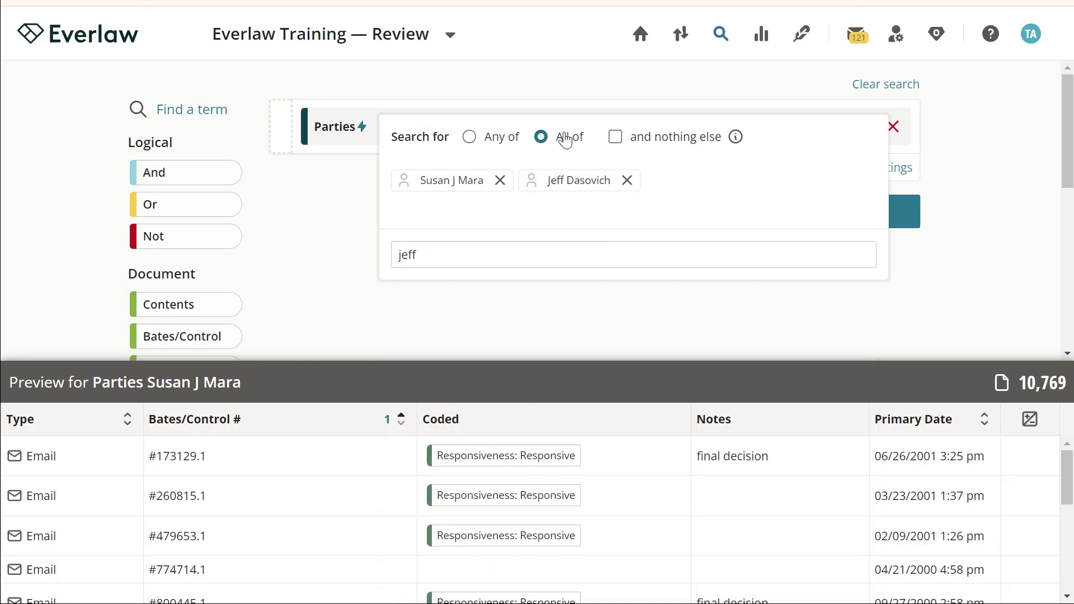
pyautogui.click(624, 140)
pyautogui.click(982, 238)
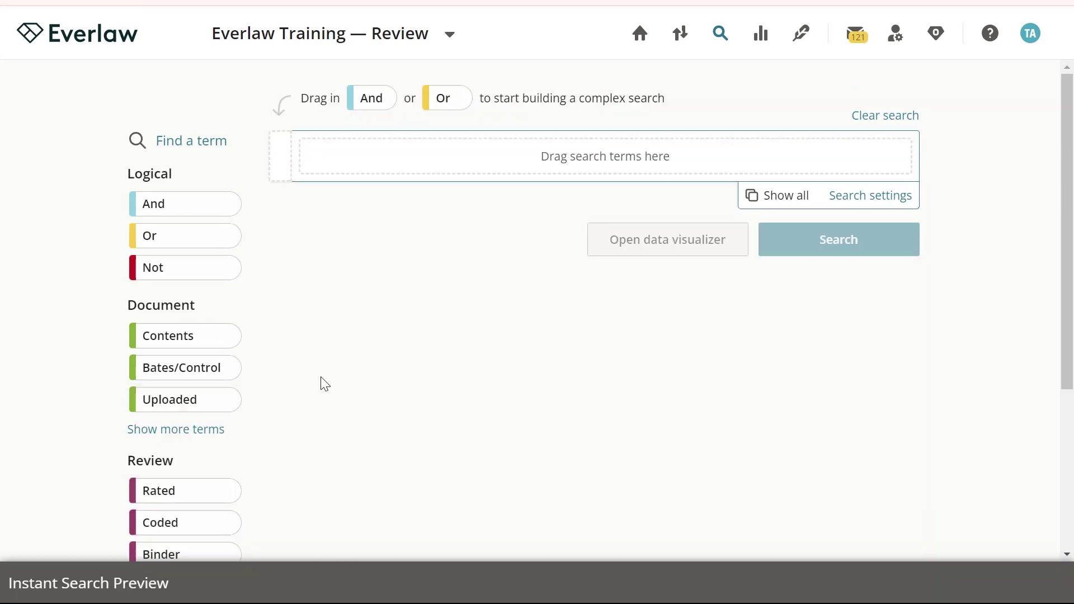
pyautogui.scroll(-1, 304, 382)
pyautogui.scroll(-2, 306, 383)
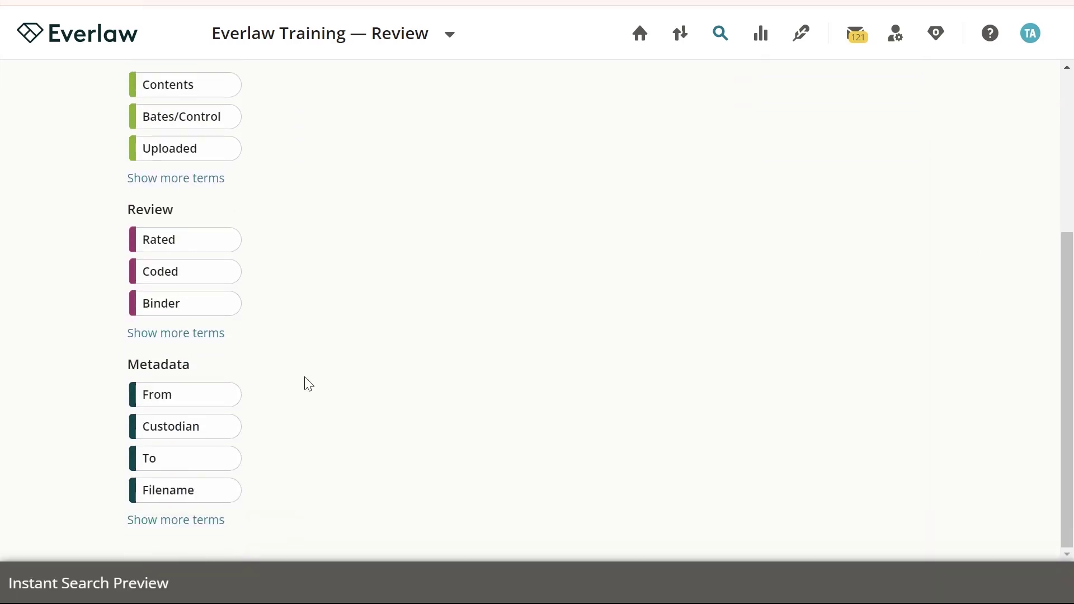
# Add All Date Fields from 01/01/2013 to 12/31/2013, previewing 272 documents
pyautogui.click(211, 524)
pyautogui.write('date')
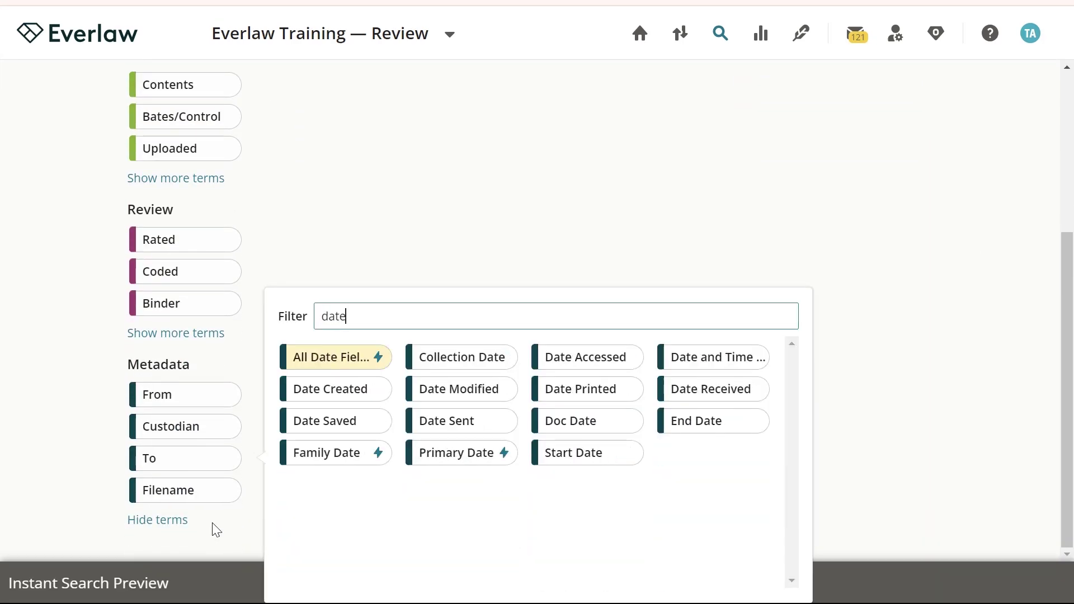
pyautogui.click(305, 372)
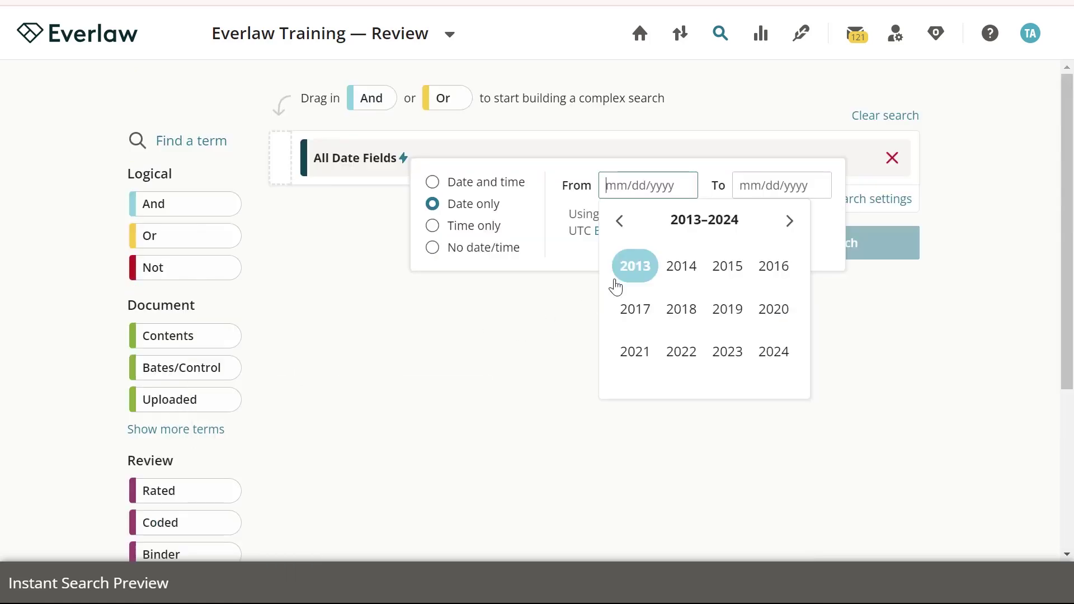
pyautogui.click(631, 270)
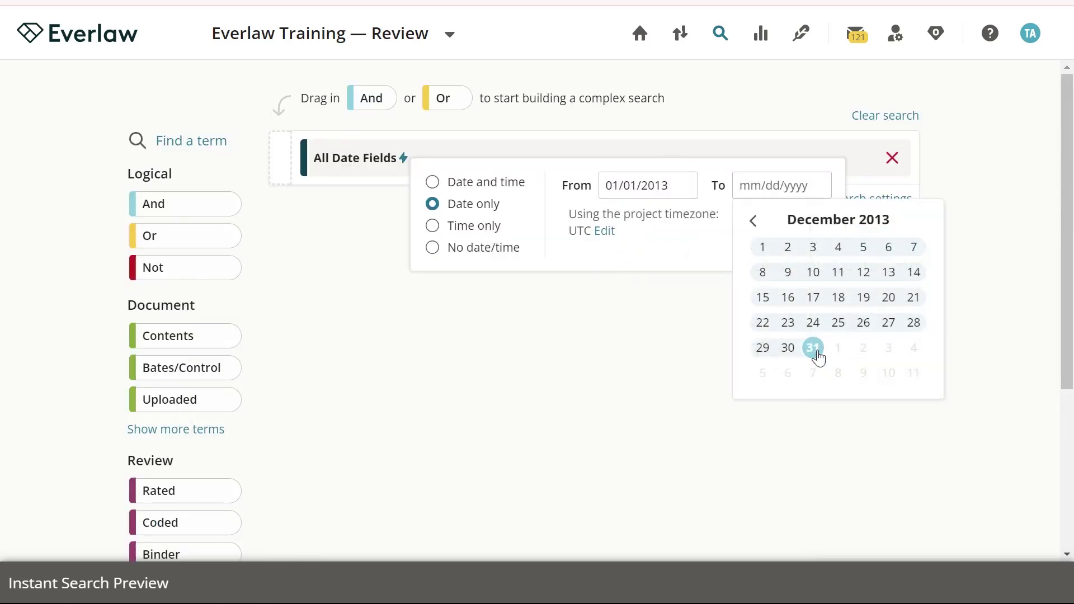
pyautogui.click(818, 350)
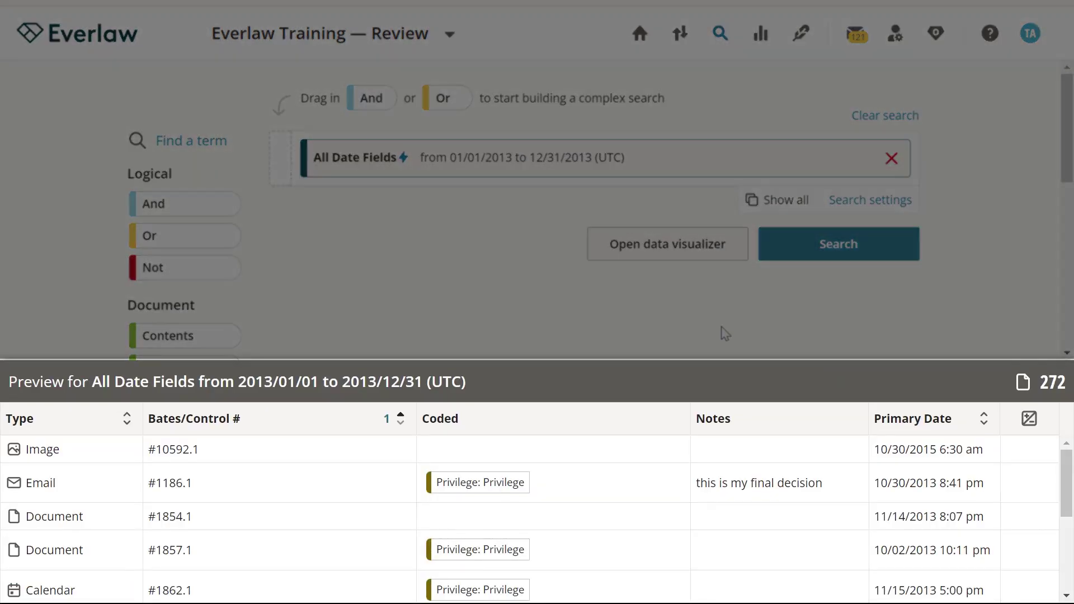
pyautogui.scroll(-3, 664, 524)
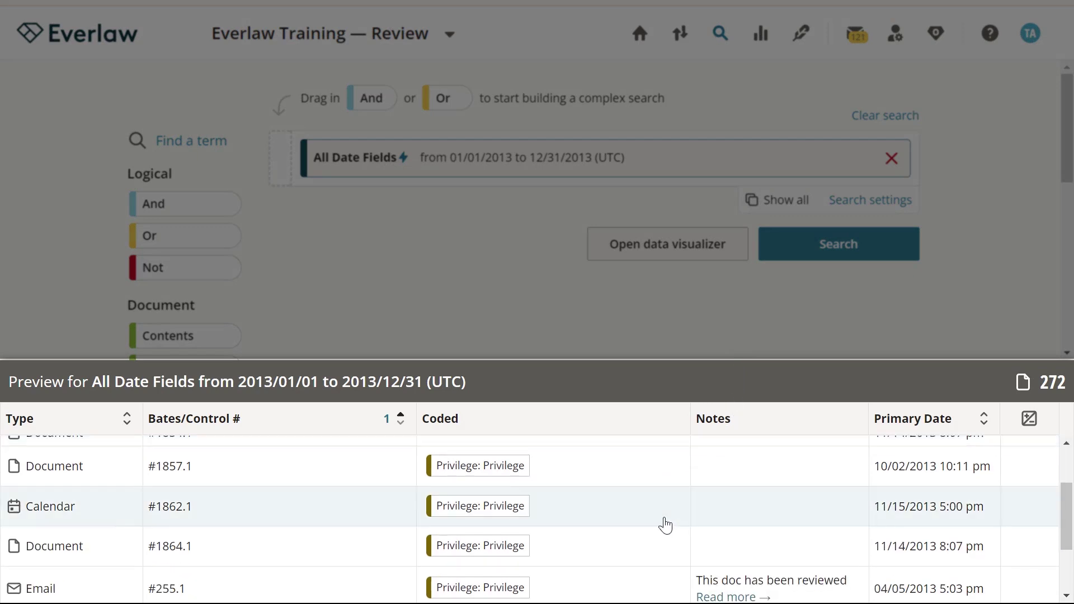
pyautogui.scroll(-2, 663, 524)
pyautogui.scroll(-1, 664, 525)
pyautogui.scroll(3, 664, 524)
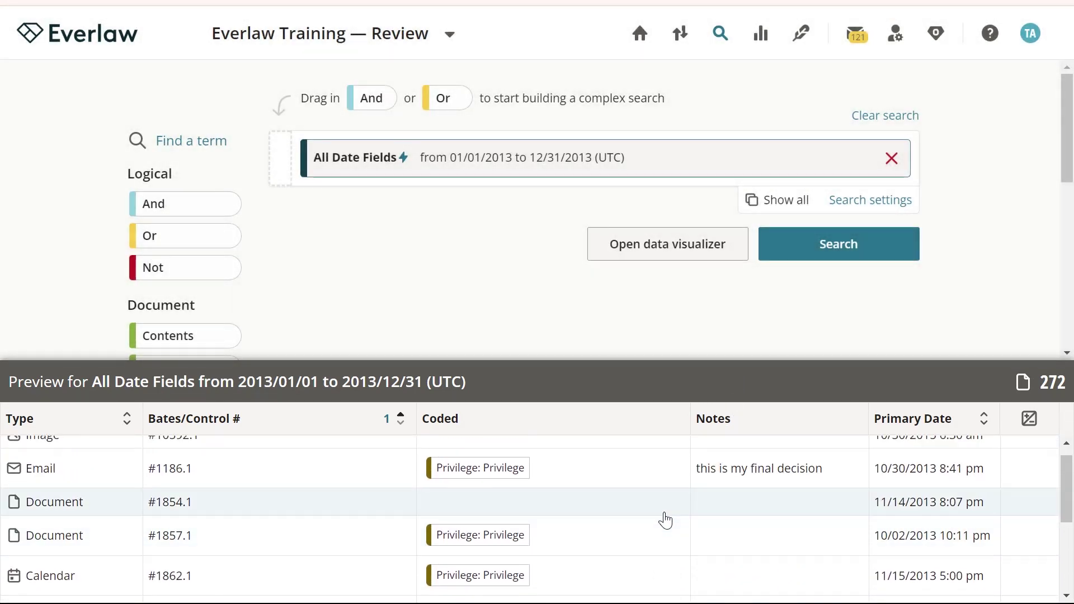
pyautogui.scroll(1, 664, 524)
pyautogui.scroll(-4, 664, 520)
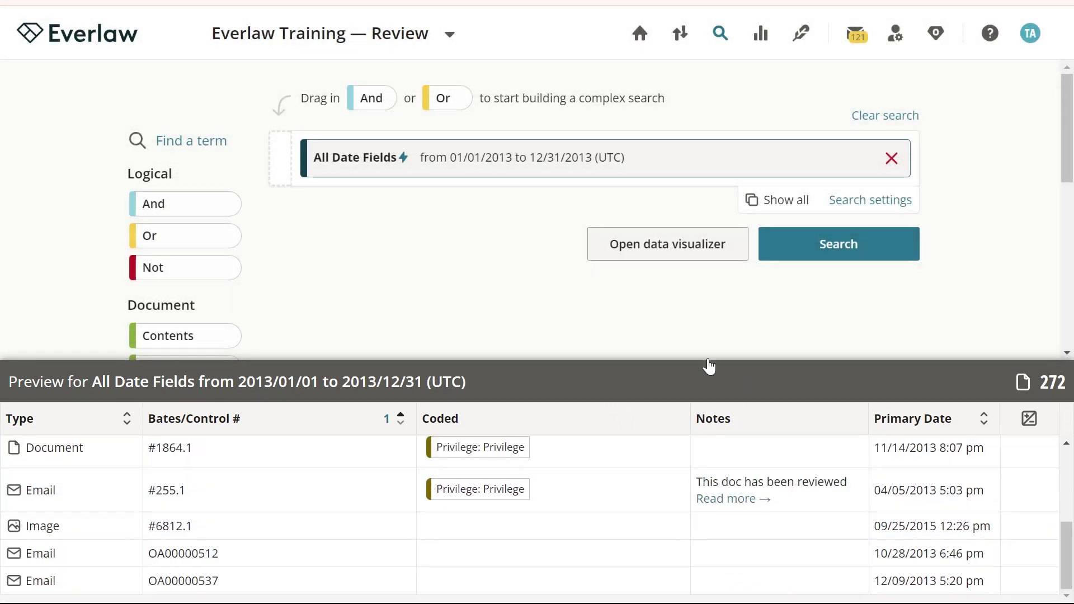
# Run the search to load the full results table of 272 documents
pyautogui.click(780, 257)
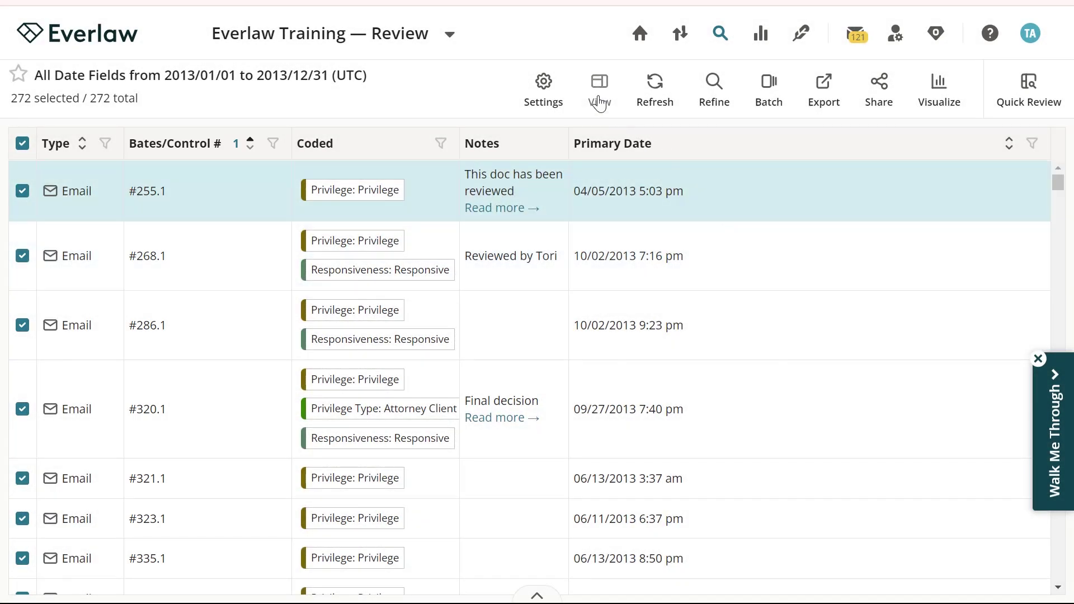
# Add a Subject column via the column chooser and drag Notes to the far right
pyautogui.click(598, 100)
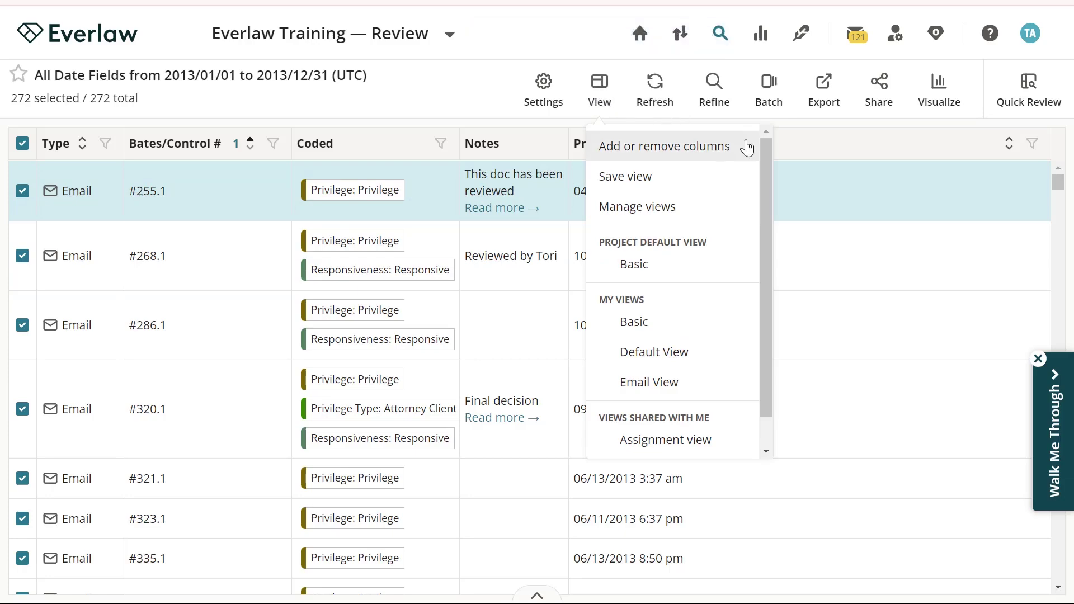
pyautogui.click(663, 146)
pyautogui.write('subje')
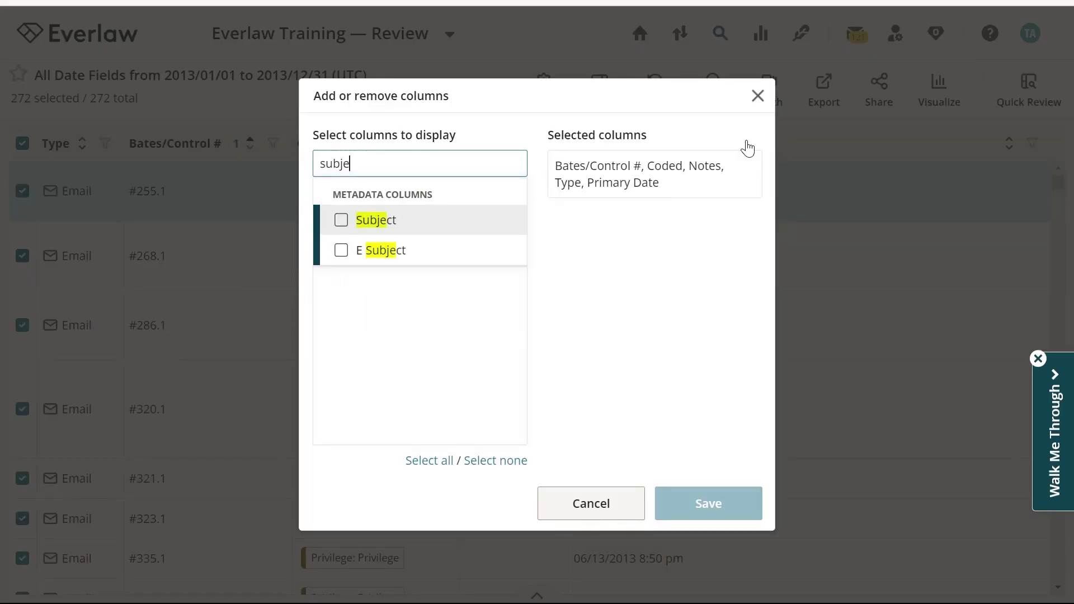
pyautogui.click(492, 221)
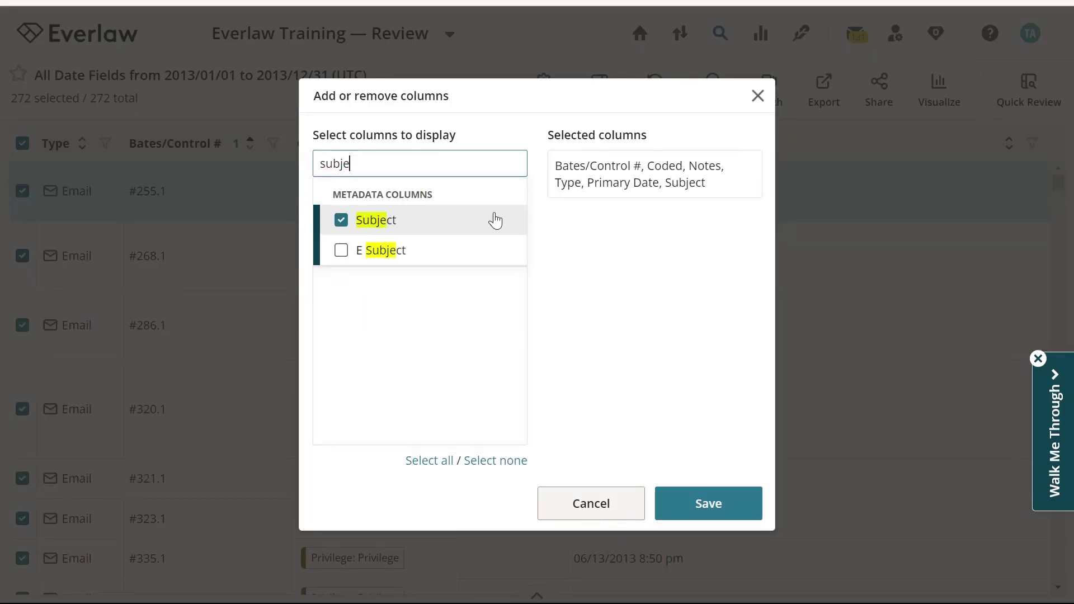
pyautogui.click(708, 505)
pyautogui.moveTo(986, 168); pyautogui.dragTo(1006, 169)
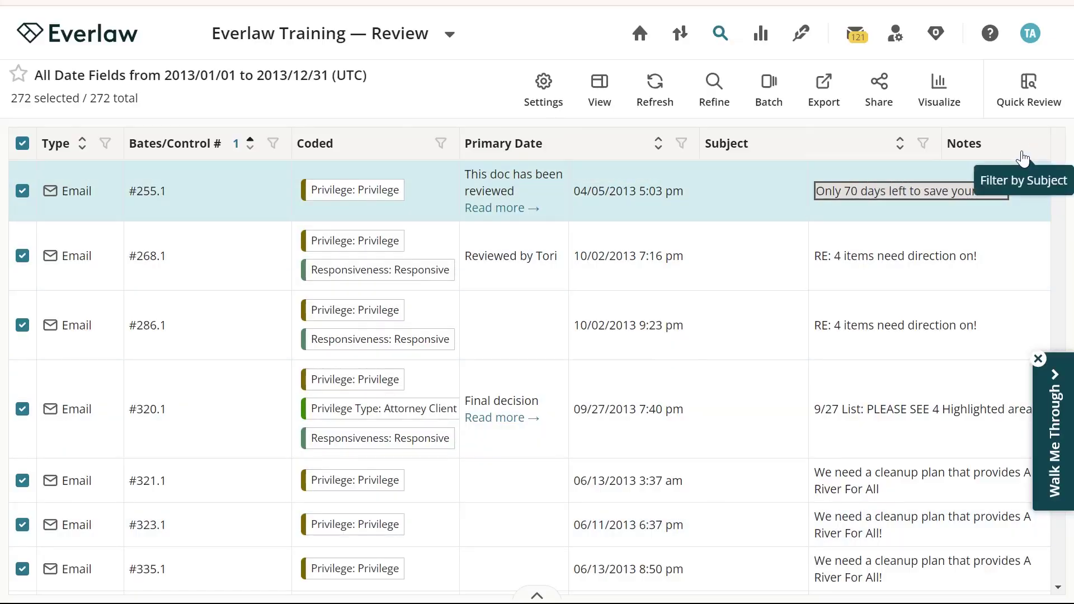
# Deduplicate within search hits and group with attachments, saving for 294 results
pyautogui.click(563, 99)
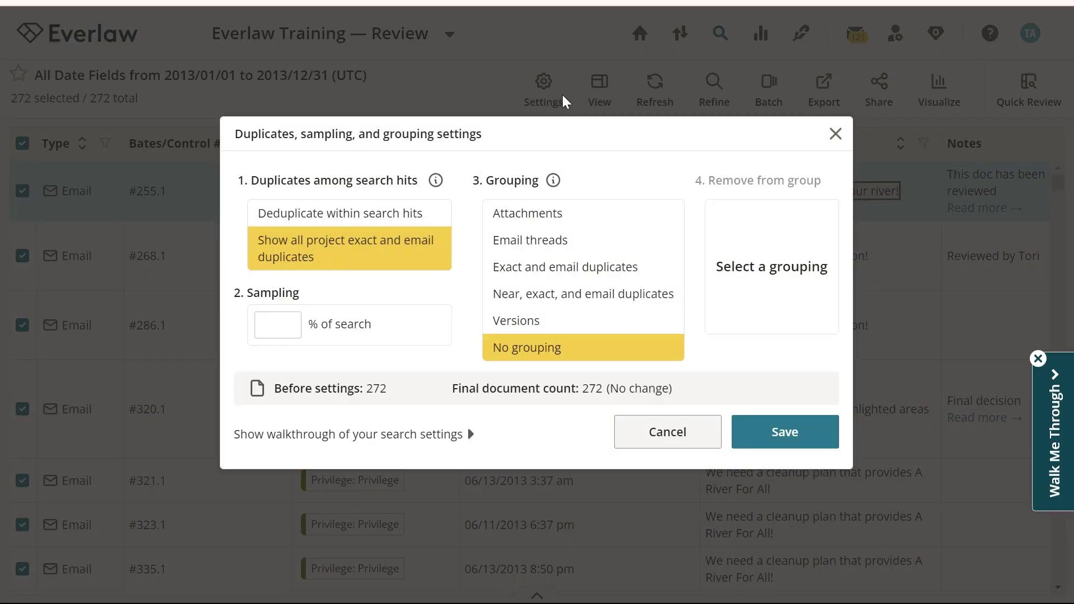
pyautogui.click(433, 217)
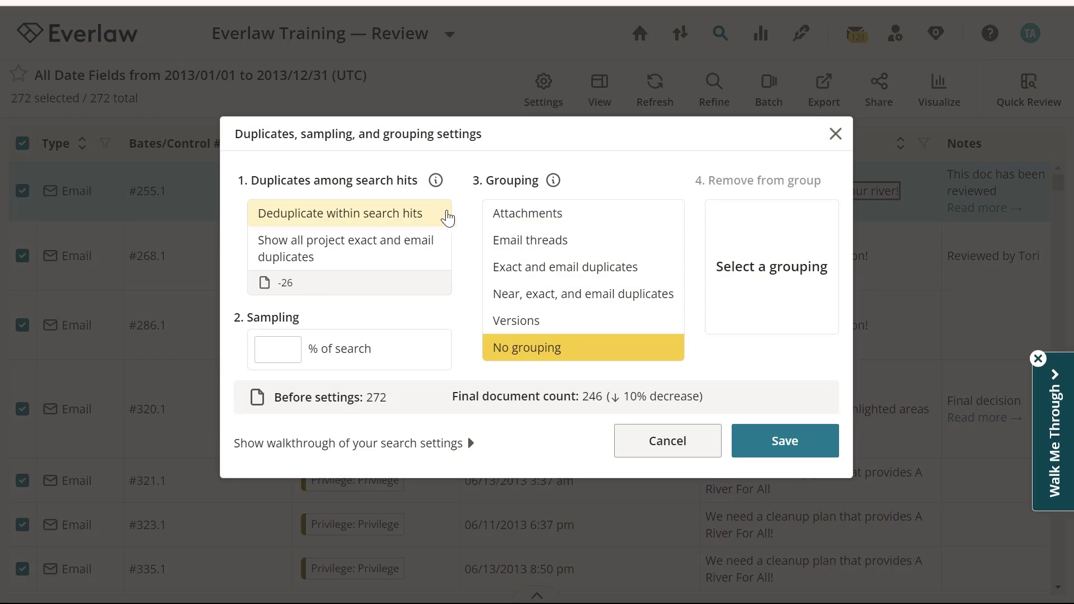
pyautogui.click(565, 219)
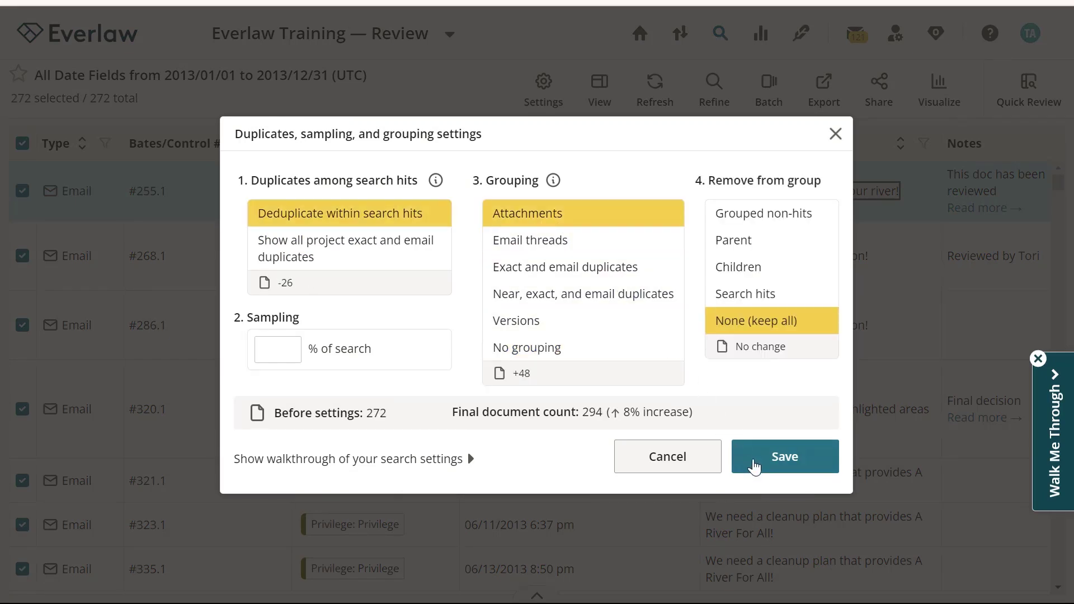
pyautogui.click(754, 464)
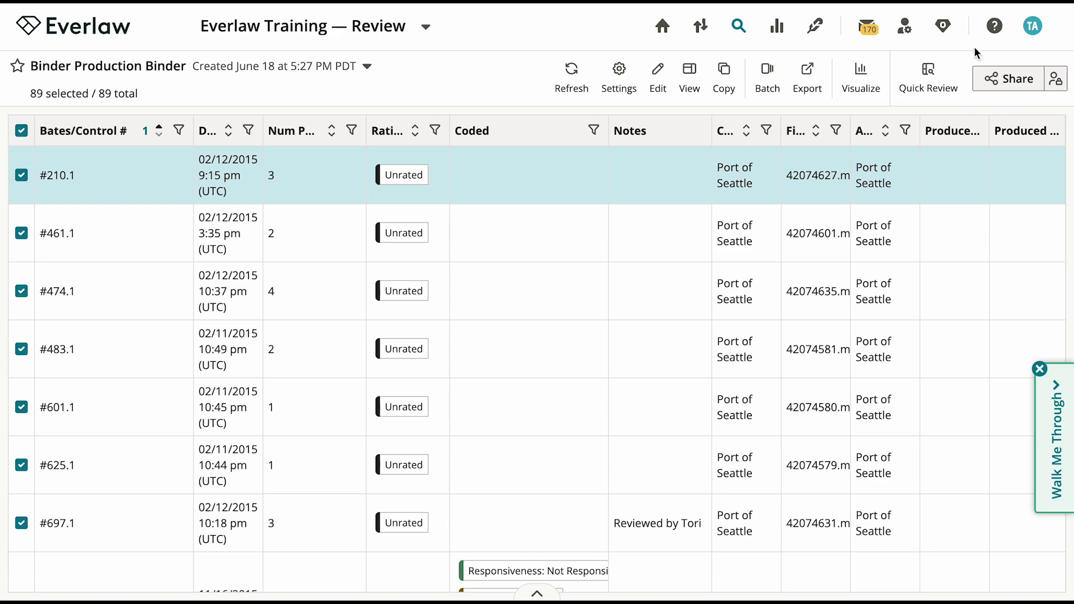
# Open the full help resources panel listing Search Results Table articles
pyautogui.click(994, 35)
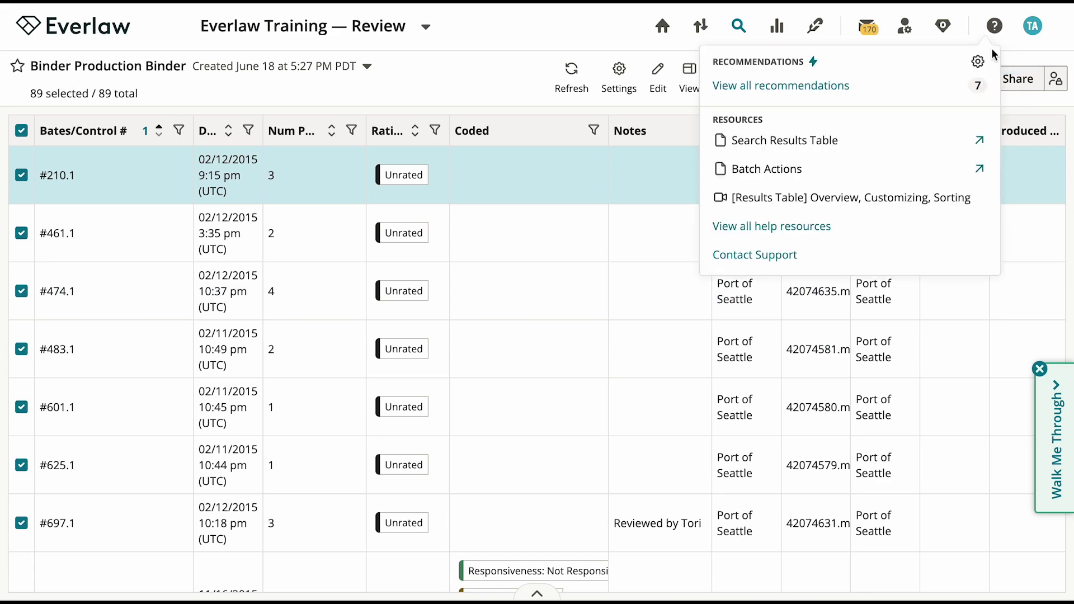
pyautogui.click(945, 242)
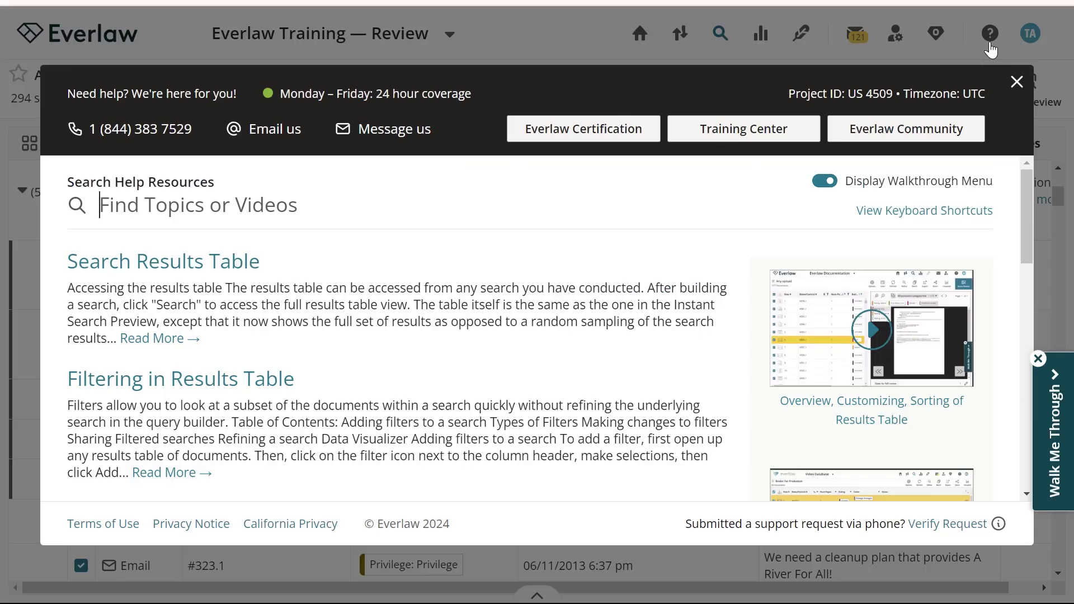